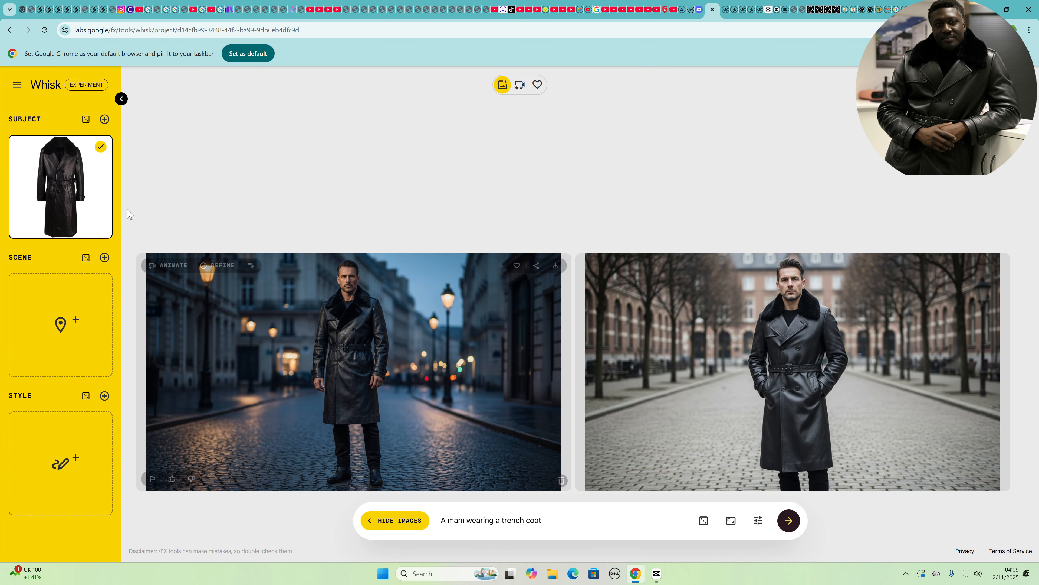
Add a second subject slot and upload the Pic61 photo from the Pictures folder
{"action": "left_click", "coordinate": [105, 119]}
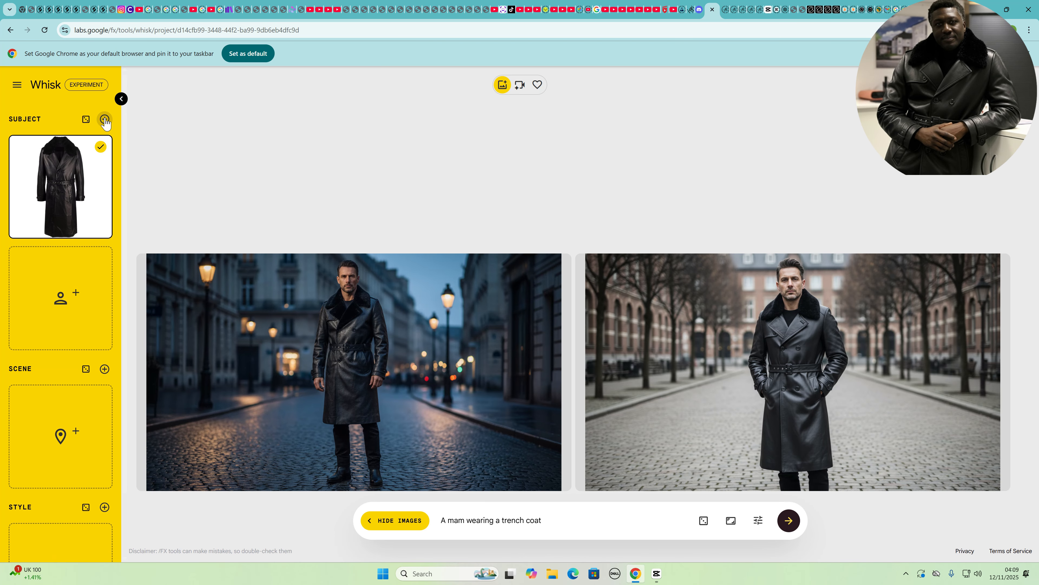
{"action": "mouse_move", "coordinate": [85, 287]}
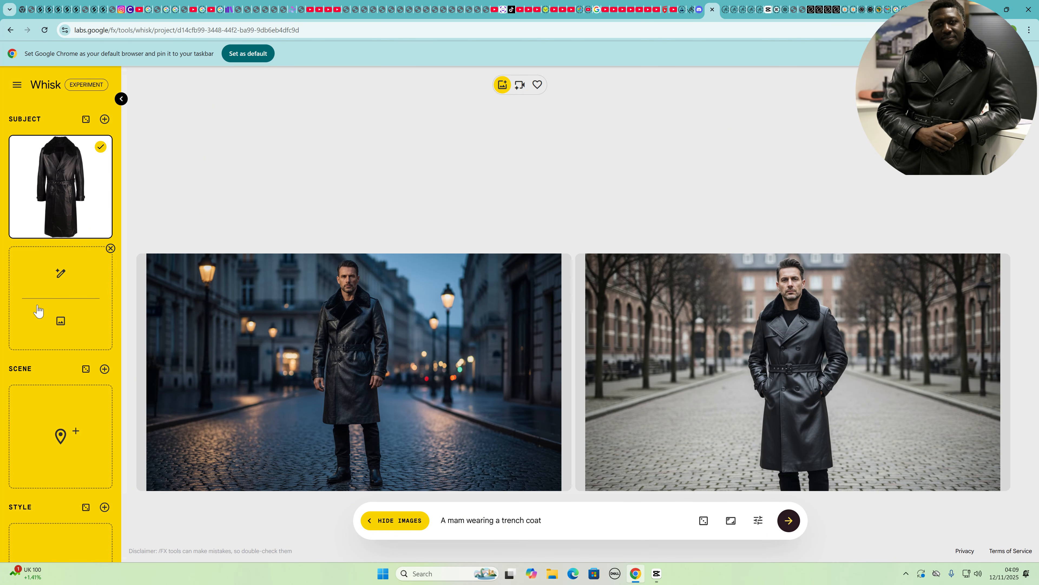
{"action": "left_click", "coordinate": [61, 324]}
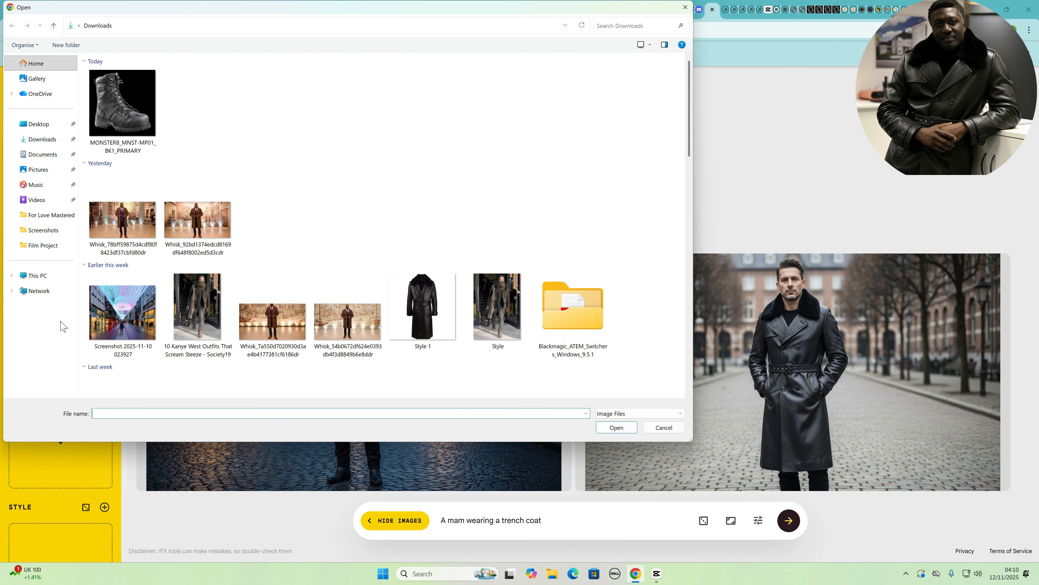
{"action": "scroll", "coordinate": [268, 242], "scroll_direction": "down", "scroll_amount": 3}
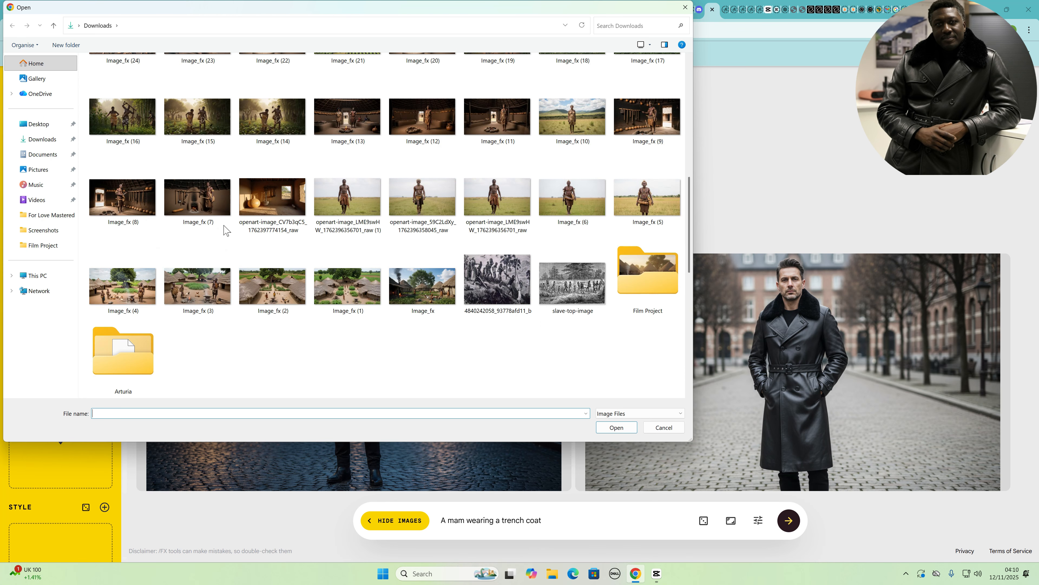
{"action": "left_click", "coordinate": [45, 171]}
{"action": "left_click", "coordinate": [263, 87]}
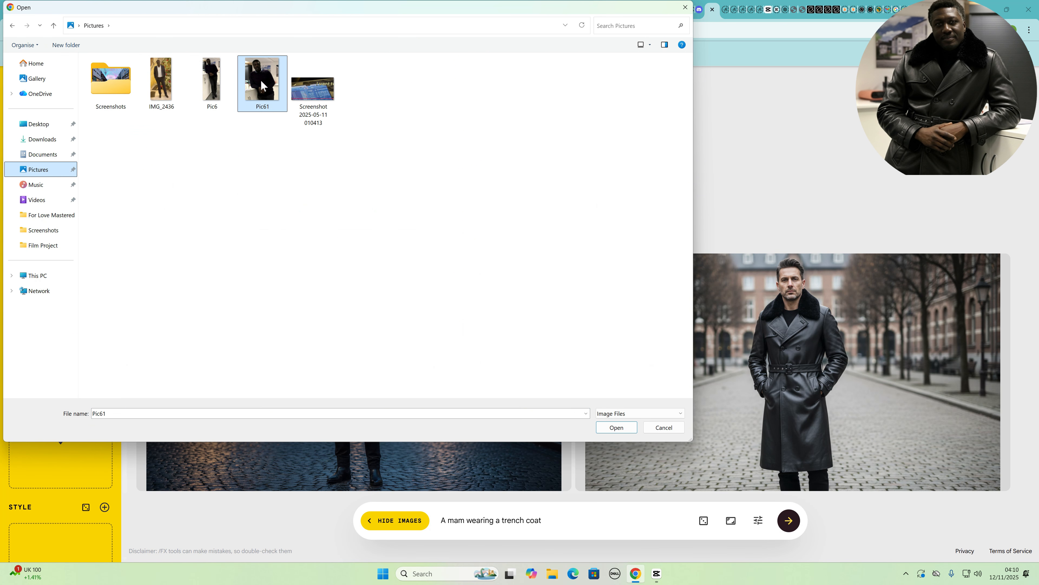
{"action": "left_click", "coordinate": [615, 427]}
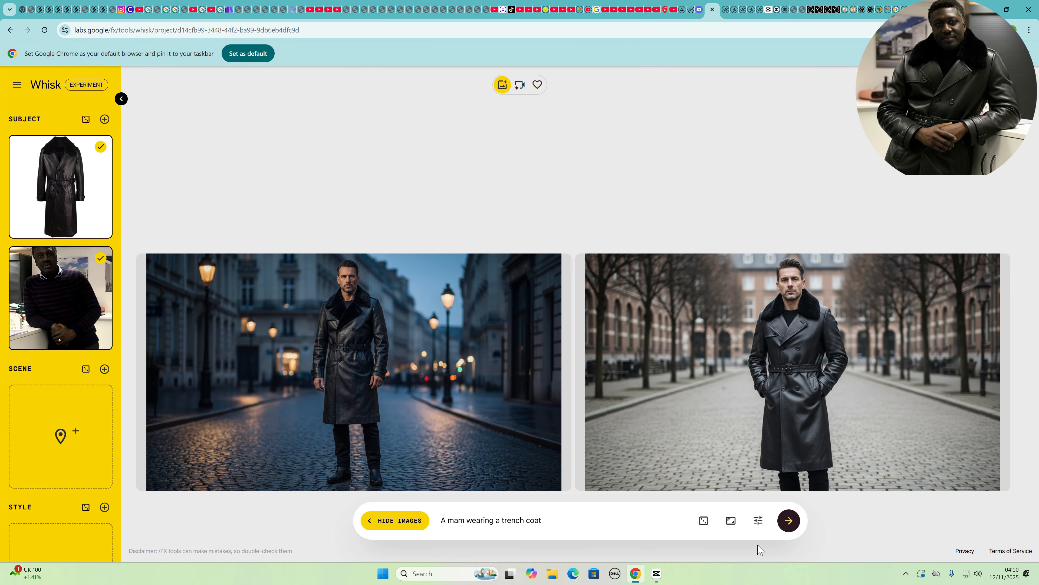
Generate new images combining the trench coat and the person subjects
{"action": "left_click", "coordinate": [788, 524]}
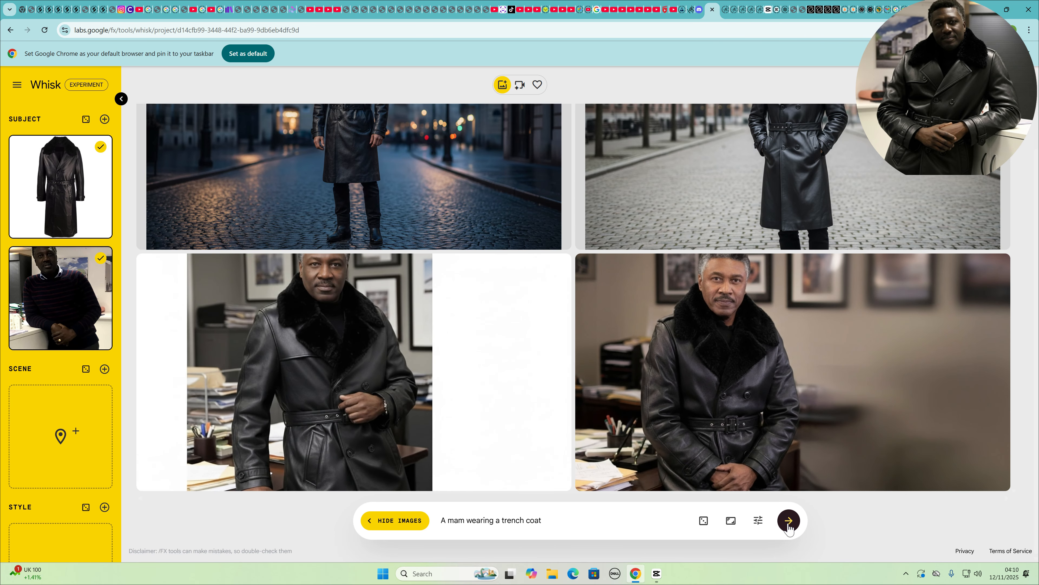
{"action": "mouse_move", "coordinate": [408, 393]}
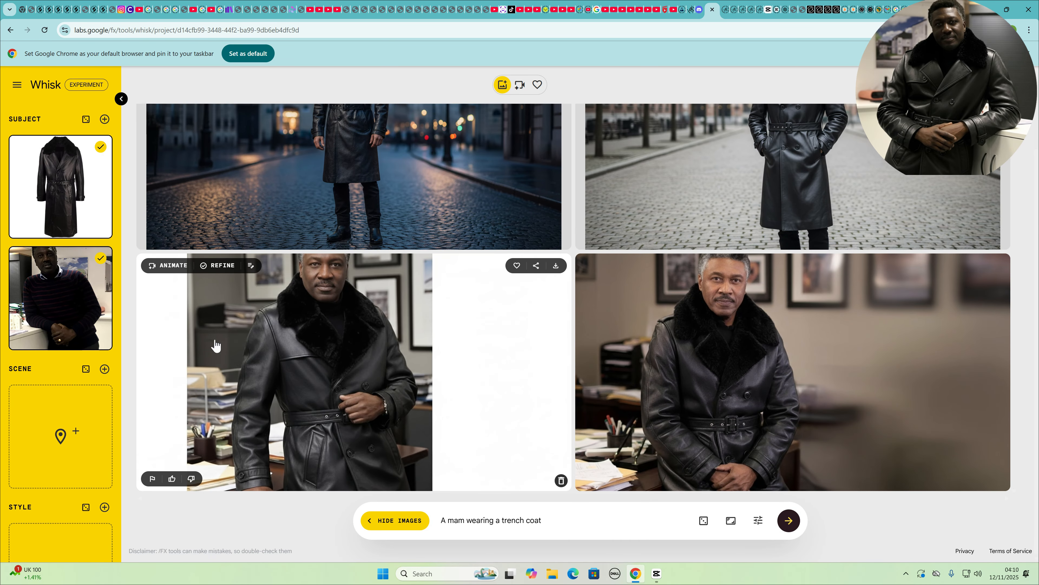
{"action": "mouse_move", "coordinate": [699, 357]}
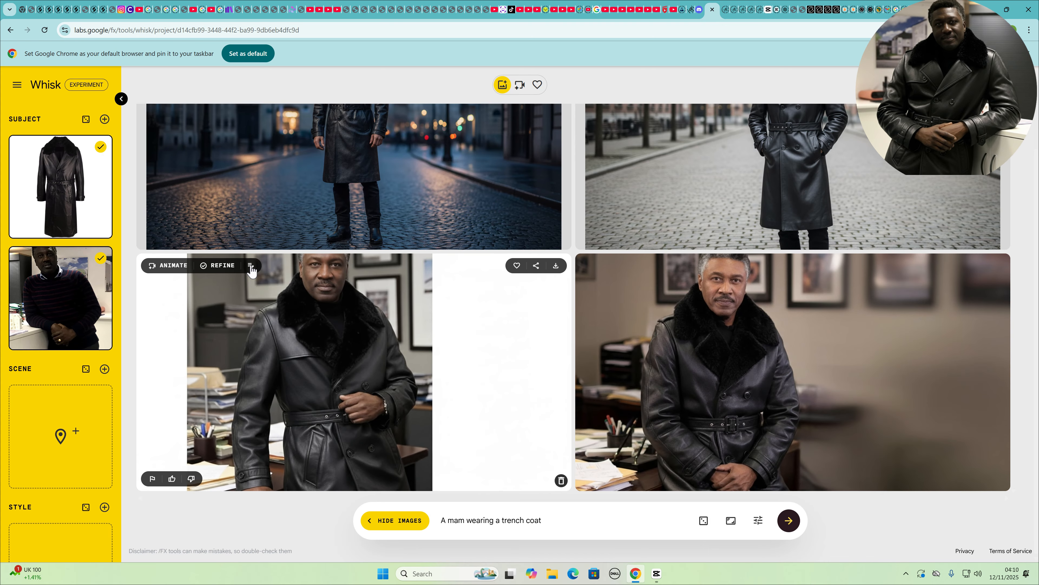
{"action": "left_click", "coordinate": [251, 266]}
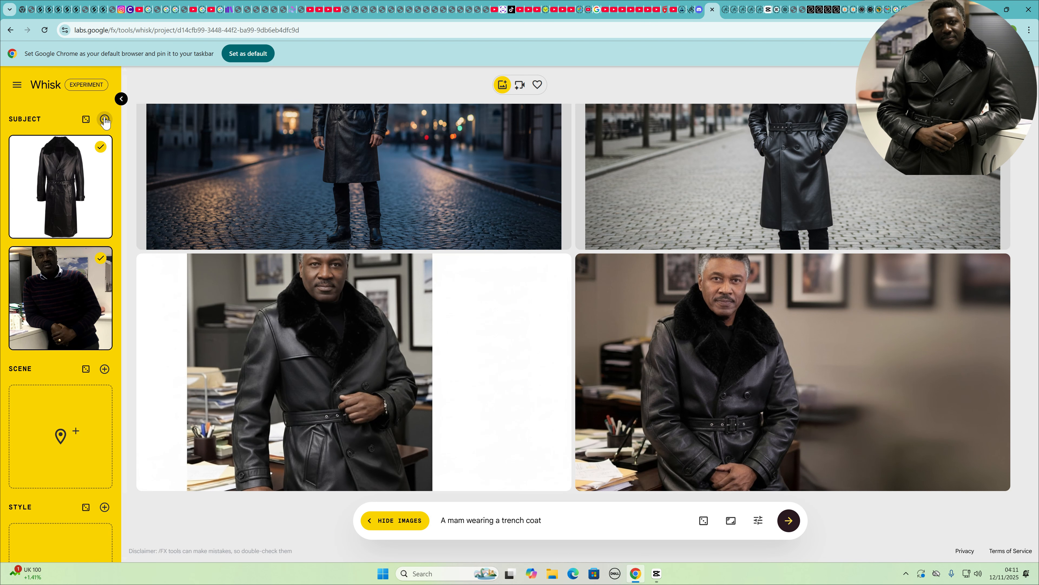
Add a third subject slot and upload the MONSTER8_MNST-MP01_BK1_PRIMARY boot image from Downloads
{"action": "left_click", "coordinate": [104, 119]}
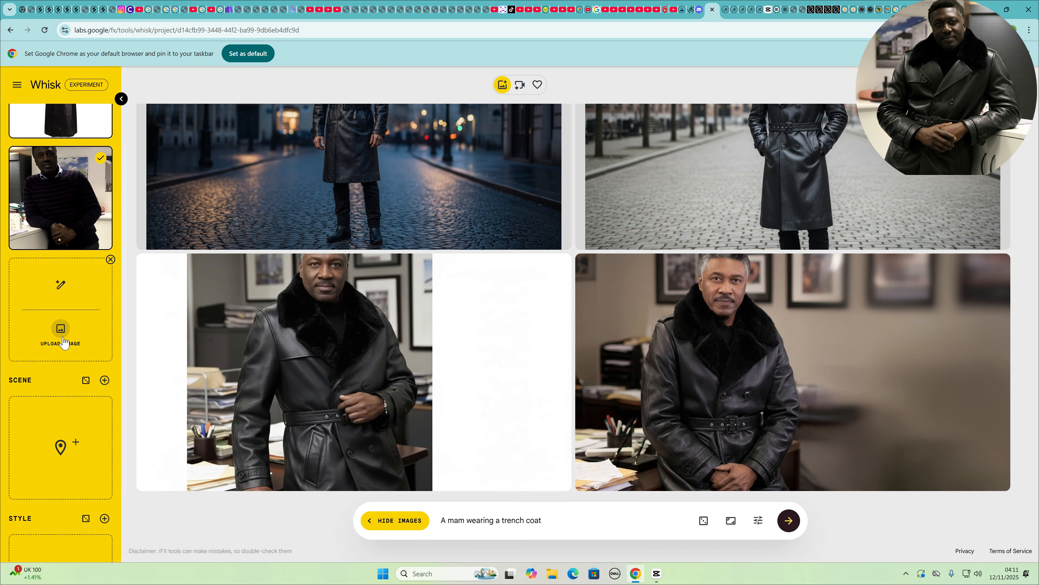
{"action": "left_click", "coordinate": [61, 340]}
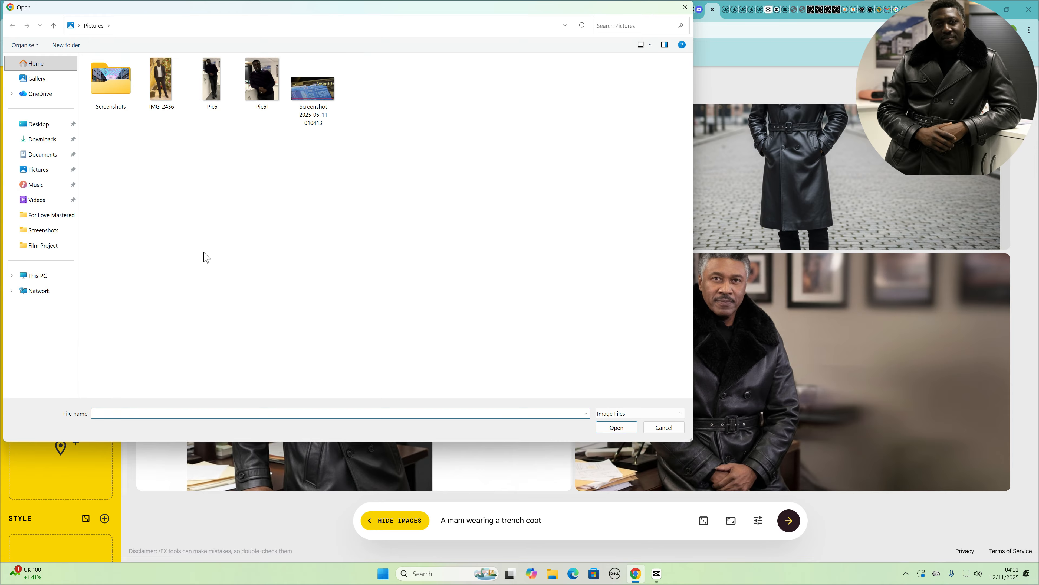
{"action": "left_click", "coordinate": [44, 139]}
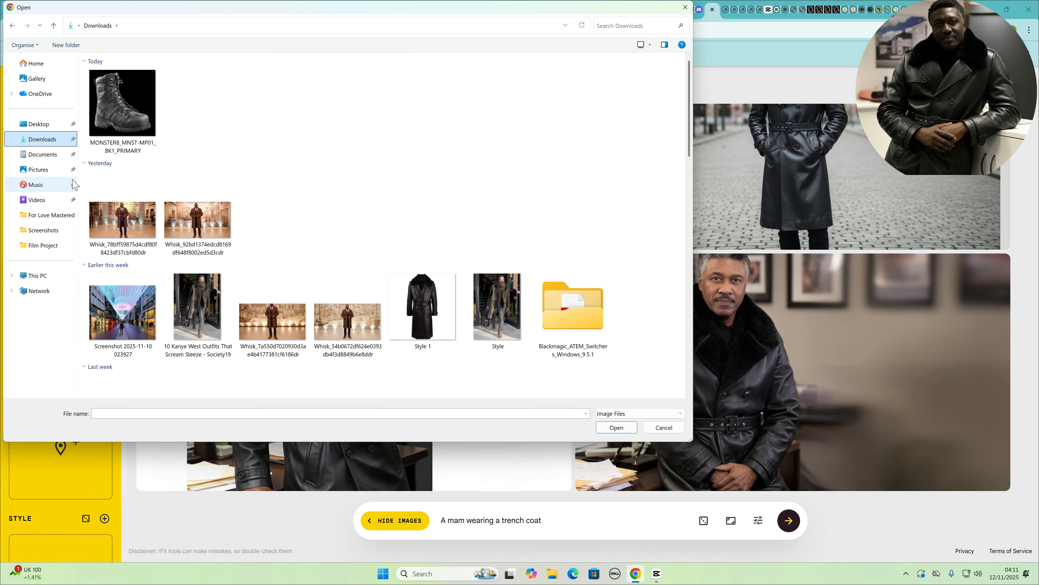
{"action": "left_click", "coordinate": [122, 107]}
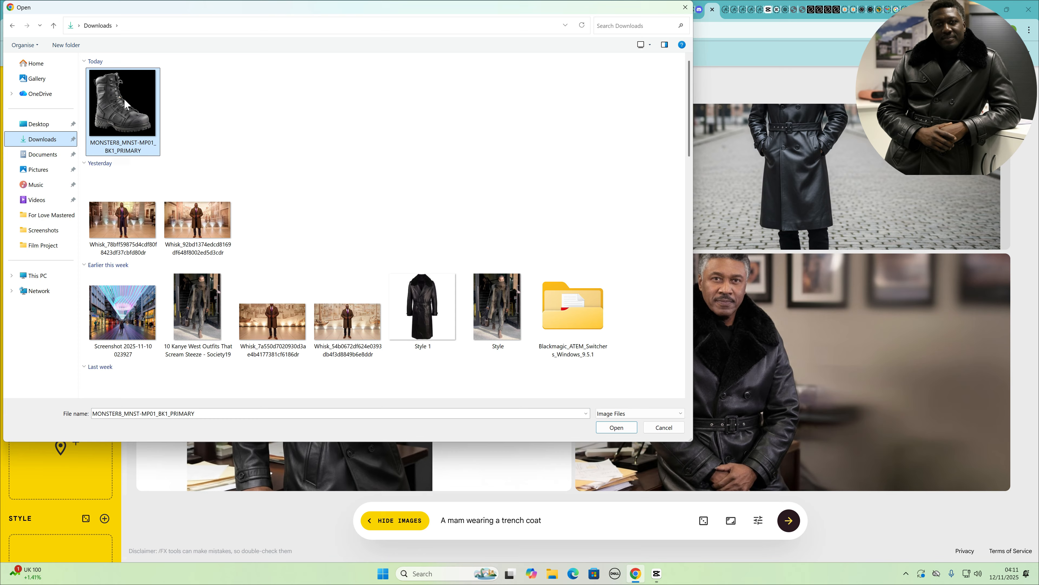
{"action": "left_click", "coordinate": [616, 430]}
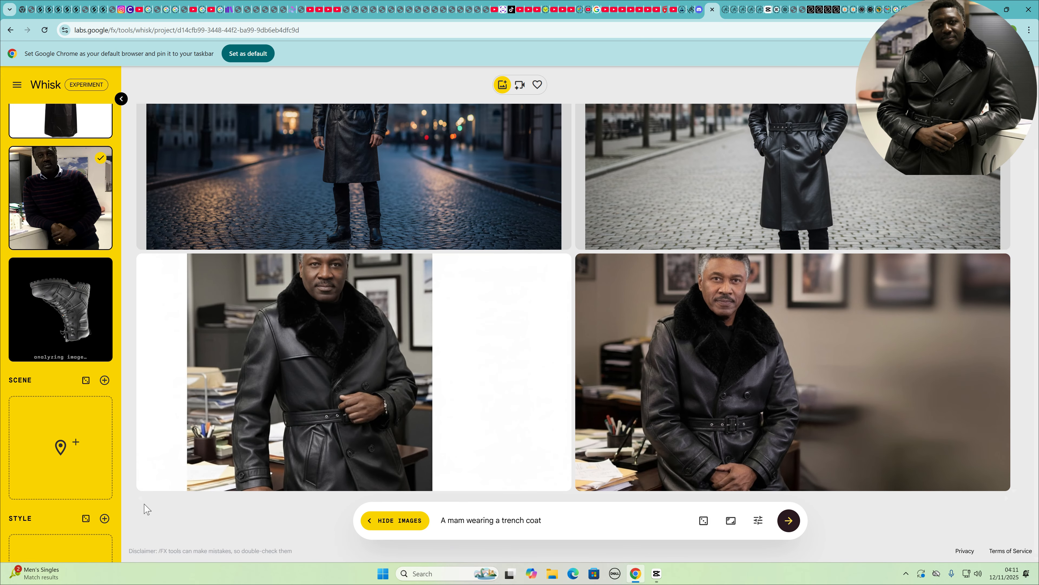
Refine the first office image with the details 'A mam wearing a trench coat and military boots' and regenerate
{"action": "mouse_move", "coordinate": [272, 487]}
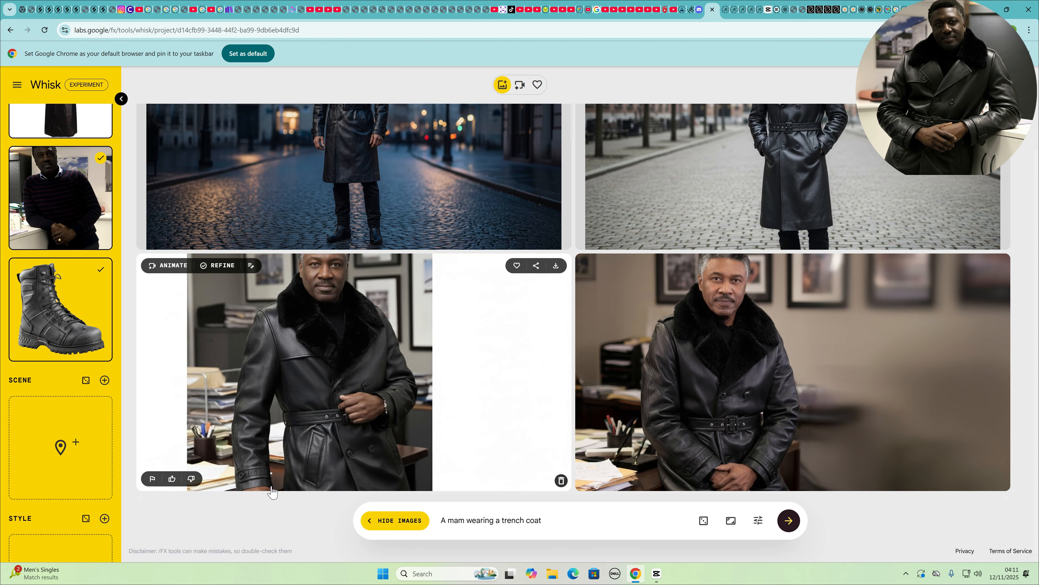
{"action": "mouse_move", "coordinate": [99, 273]}
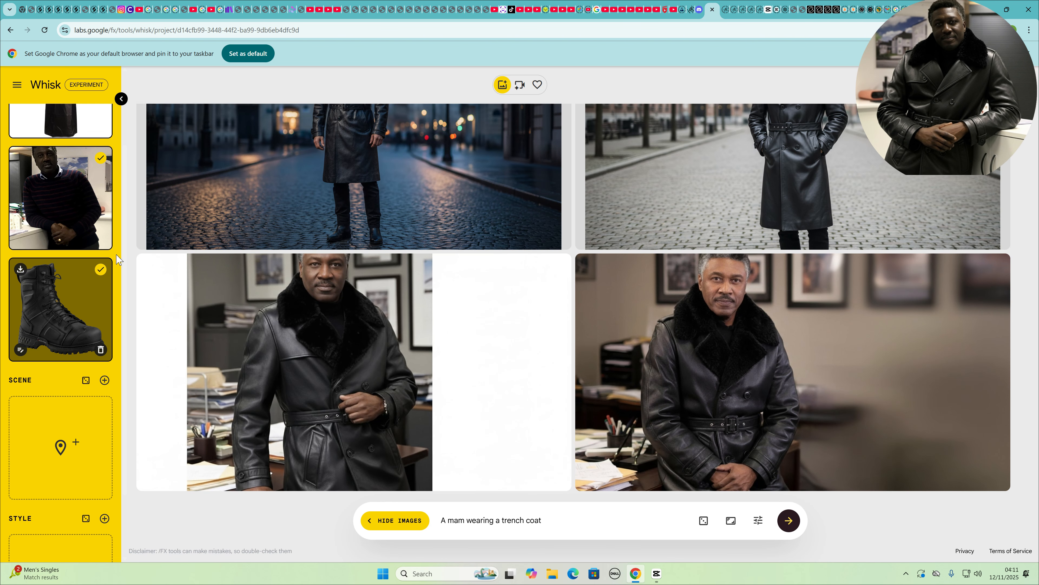
{"action": "scroll", "coordinate": [95, 195], "scroll_direction": "up", "scroll_amount": 2}
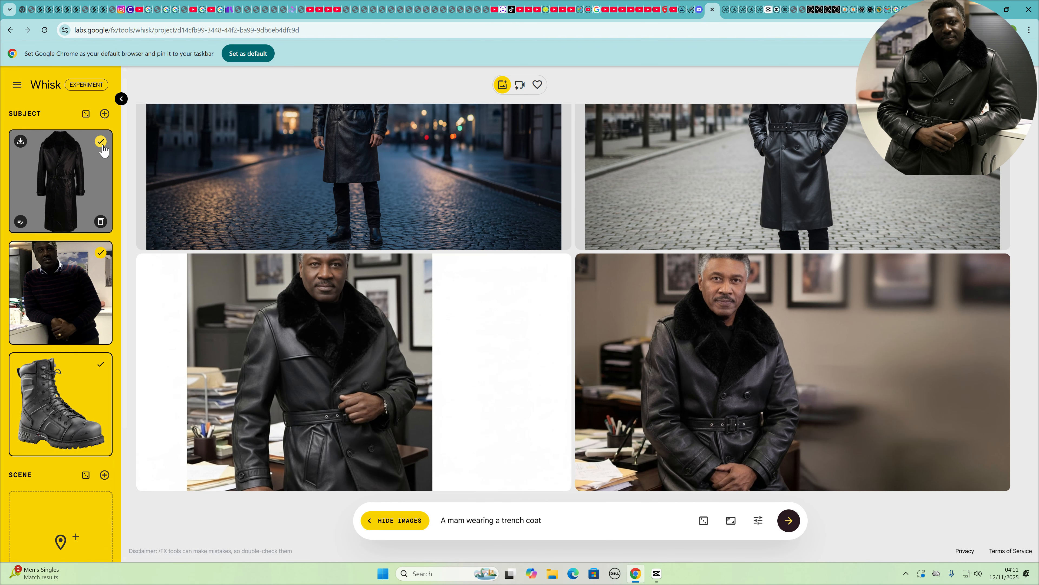
{"action": "scroll", "coordinate": [93, 364], "scroll_direction": "down", "scroll_amount": 1}
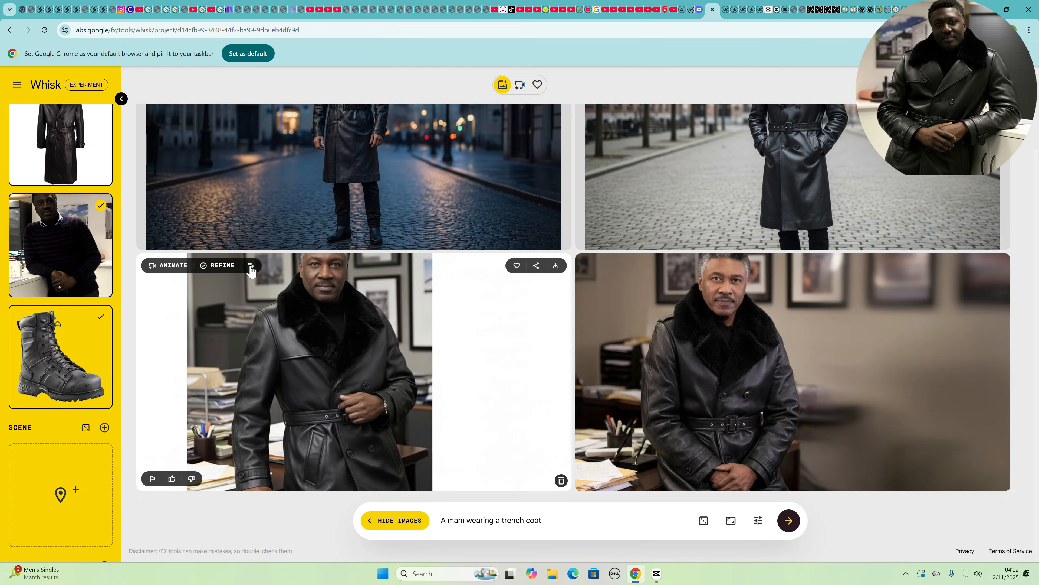
{"action": "left_click", "coordinate": [251, 267]}
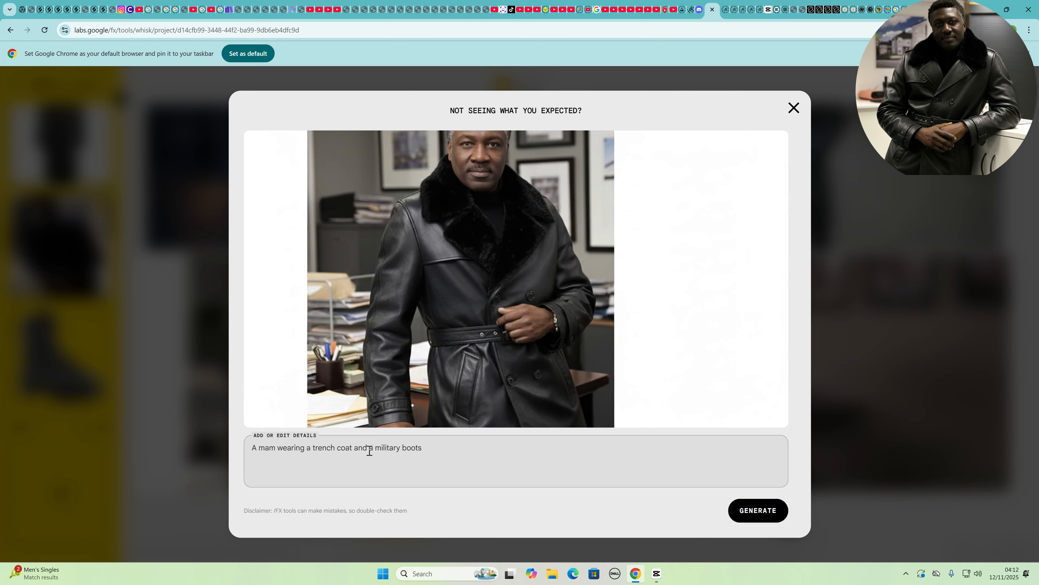
{"action": "left_click", "coordinate": [747, 510]}
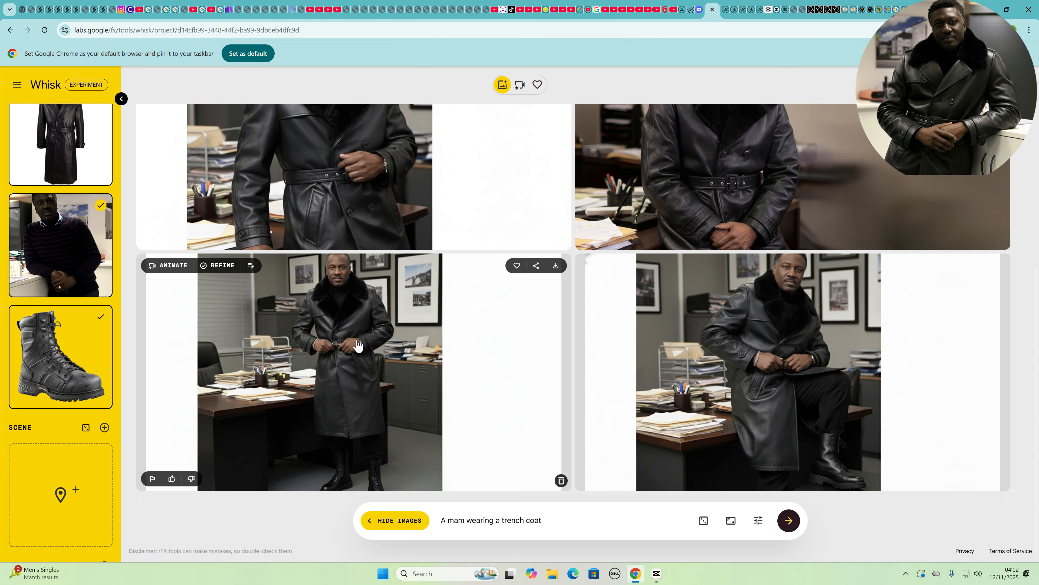
Scroll through the generated images to compare the refined results with the earlier ones
{"action": "scroll", "coordinate": [359, 372], "scroll_direction": "up", "scroll_amount": 3}
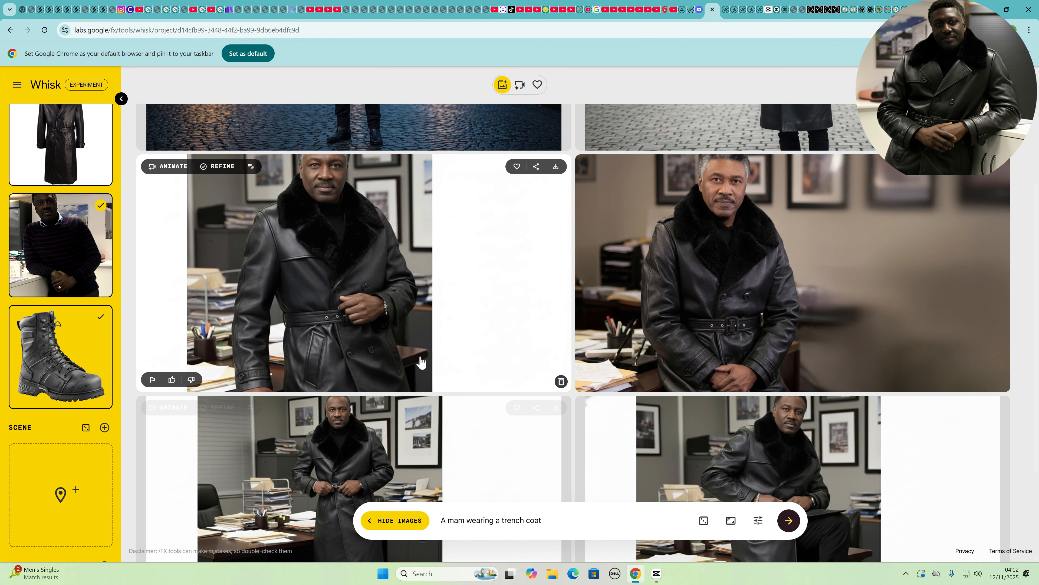
{"action": "scroll", "coordinate": [350, 403], "scroll_direction": "down", "scroll_amount": 3}
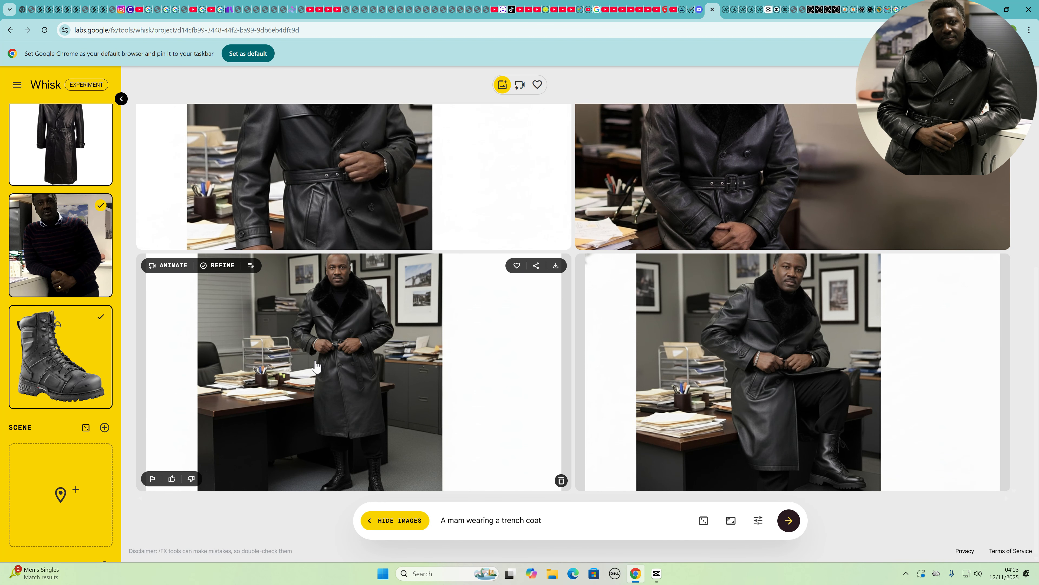
{"action": "scroll", "coordinate": [329, 238], "scroll_direction": "up", "scroll_amount": 3}
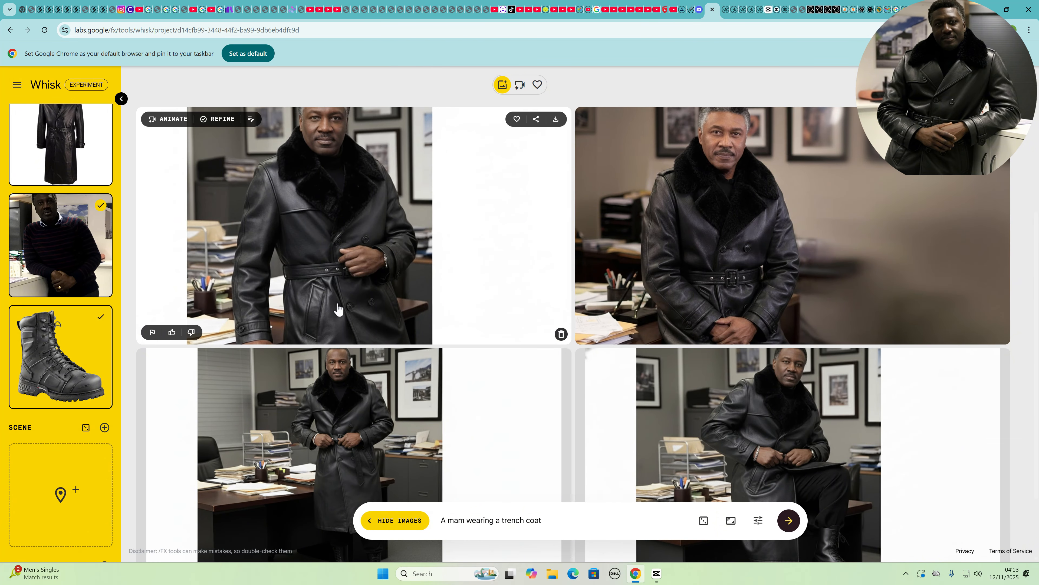
{"action": "scroll", "coordinate": [315, 364], "scroll_direction": "down", "scroll_amount": 2}
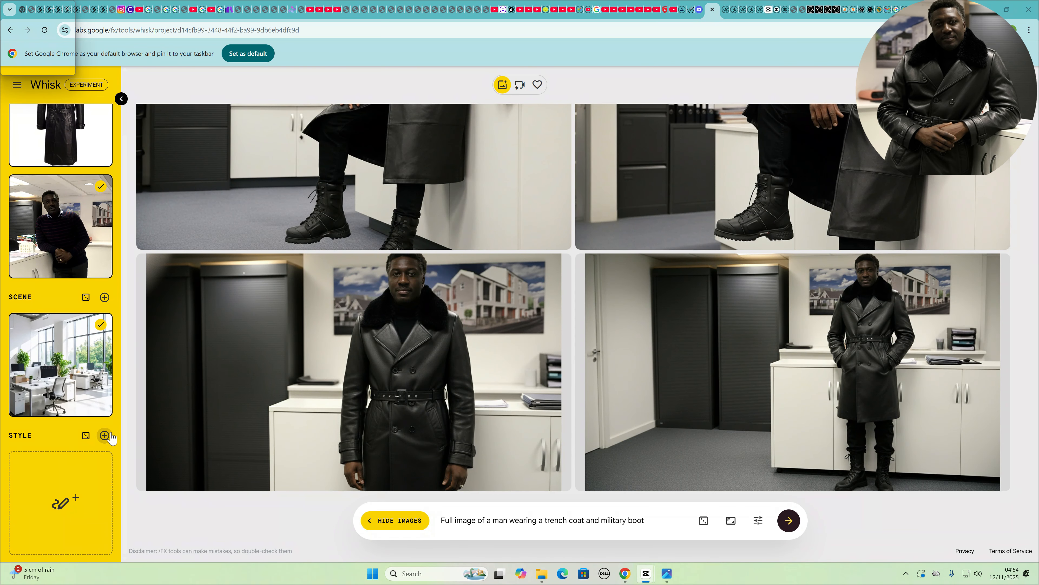
Add a style slot and fill the style with a randomly generated image
{"action": "mouse_move", "coordinate": [44, 463]}
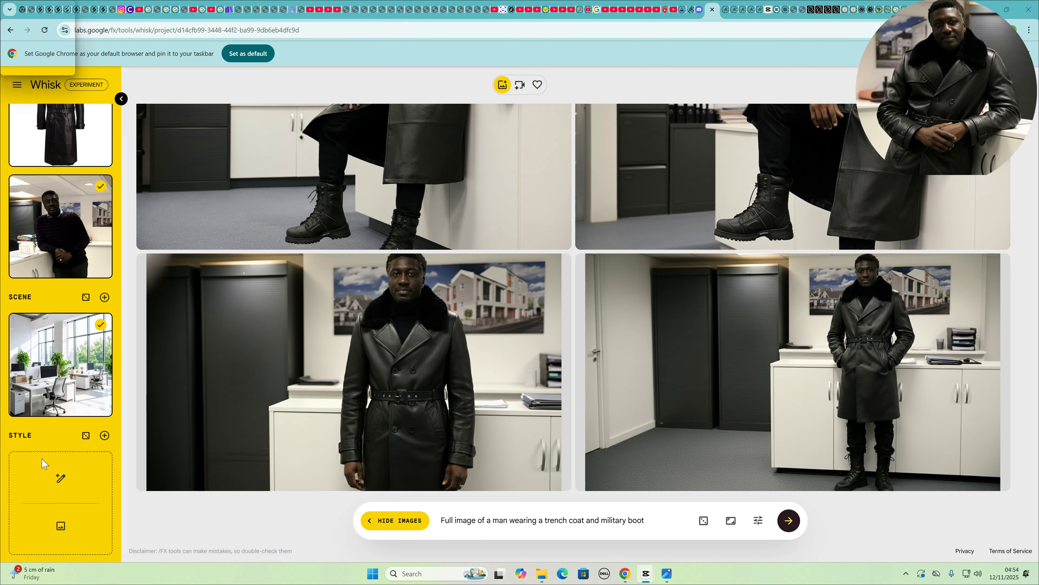
{"action": "left_click", "coordinate": [104, 435]}
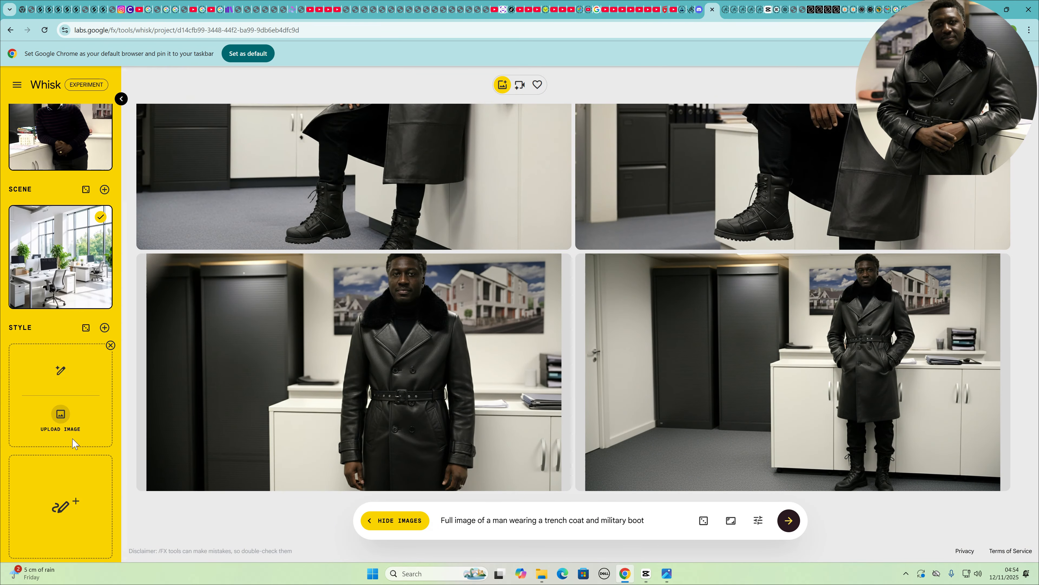
{"action": "mouse_move", "coordinate": [69, 494]}
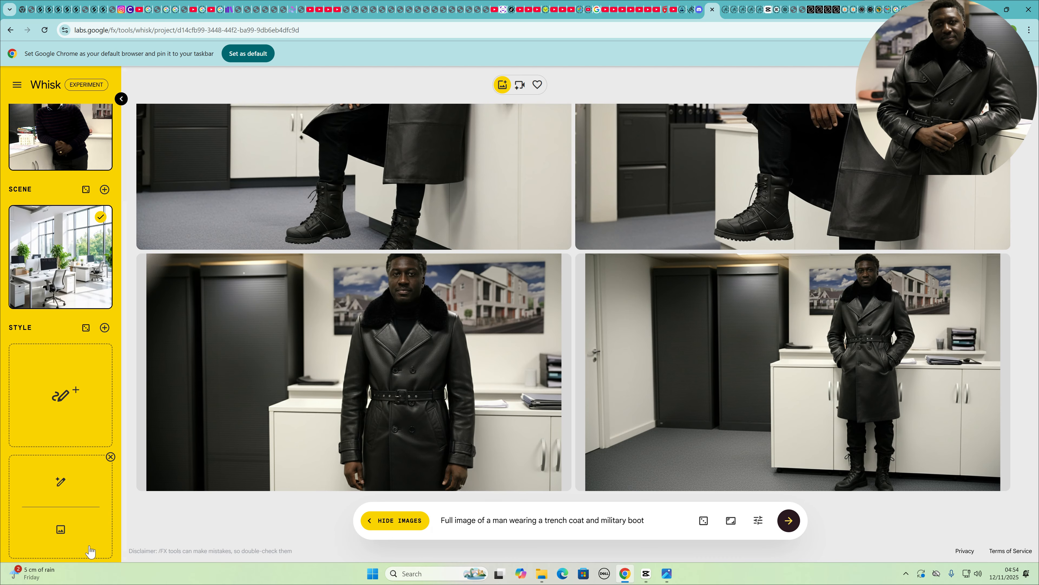
{"action": "mouse_move", "coordinate": [67, 442]}
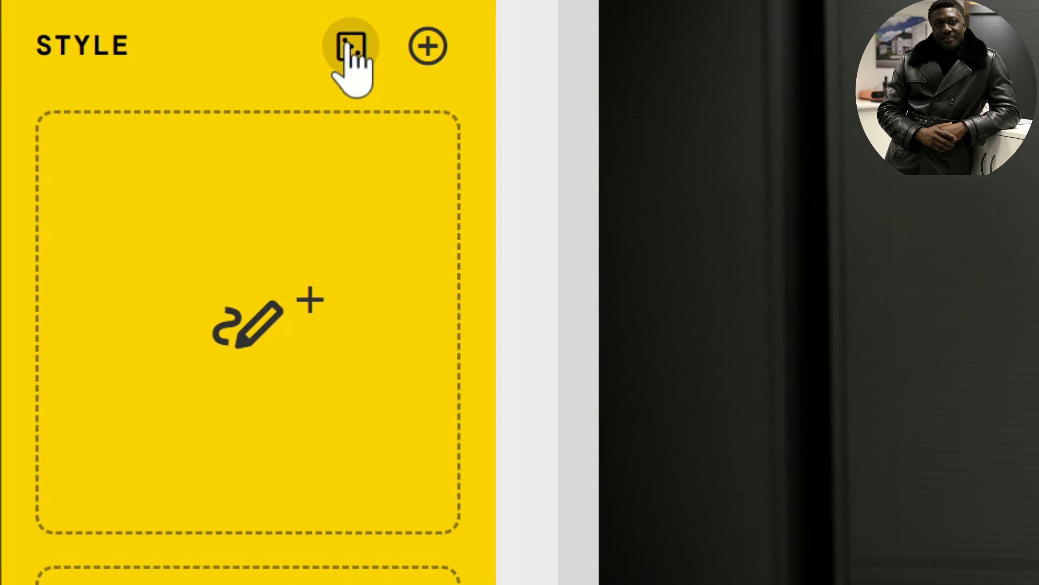
{"action": "left_click", "coordinate": [349, 45]}
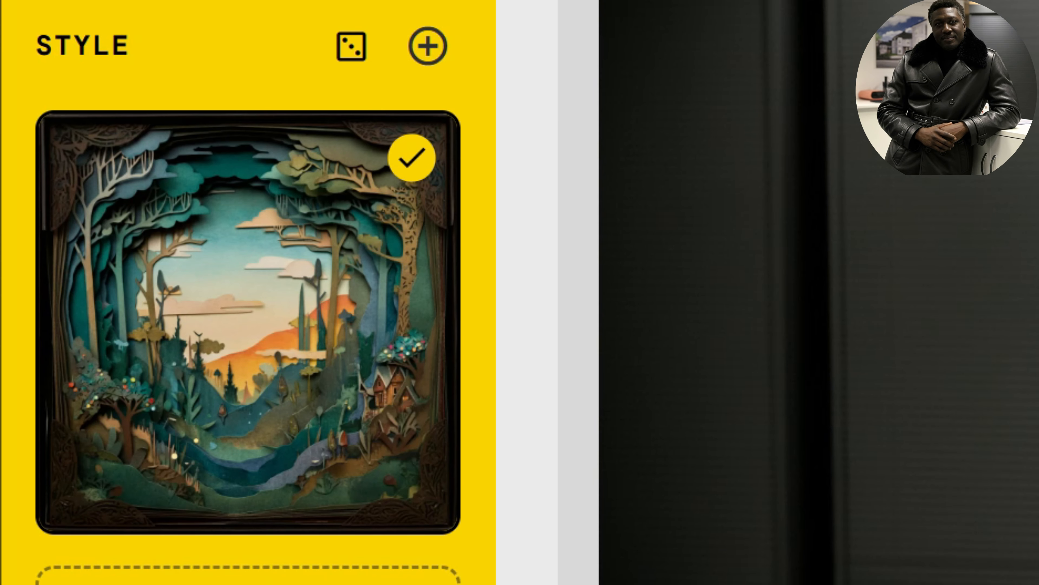
Open the style image's details and copy its Layered papercut diorama description text
{"action": "mouse_move", "coordinate": [307, 357]}
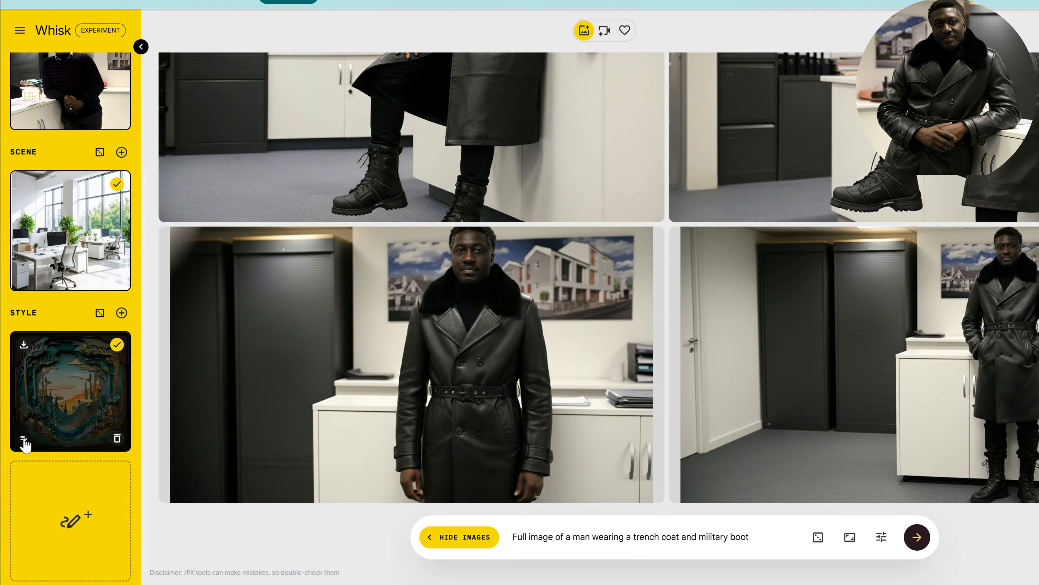
{"action": "left_click", "coordinate": [85, 488]}
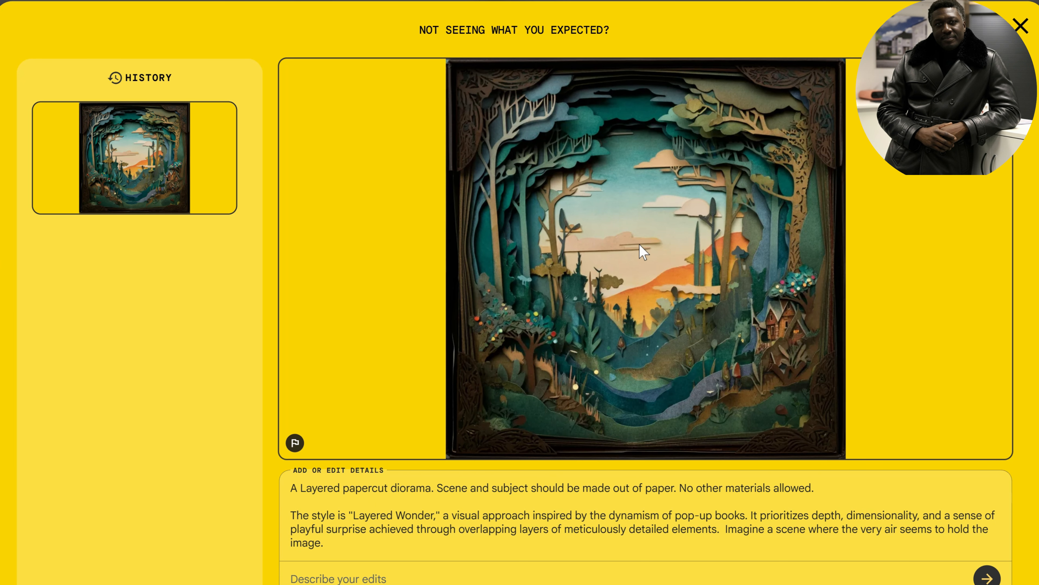
{"action": "scroll", "coordinate": [387, 506], "scroll_direction": "down", "scroll_amount": 2}
{"action": "scroll", "coordinate": [389, 507], "scroll_direction": "up", "scroll_amount": 2}
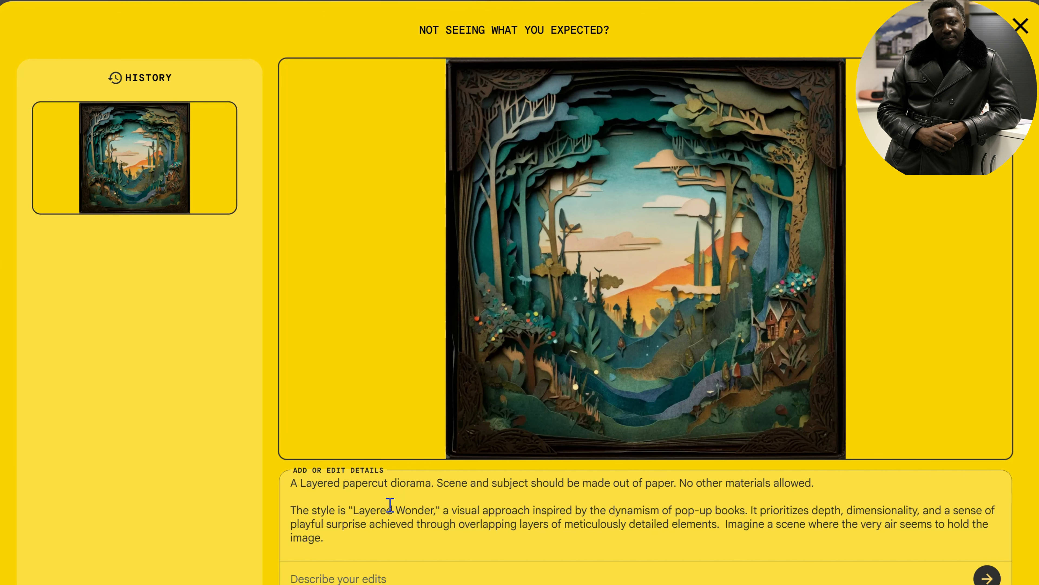
{"action": "scroll", "coordinate": [387, 508], "scroll_direction": "down", "scroll_amount": 4}
{"action": "scroll", "coordinate": [398, 511], "scroll_direction": "down", "scroll_amount": 2}
{"action": "scroll", "coordinate": [360, 512], "scroll_direction": "up", "scroll_amount": 6}
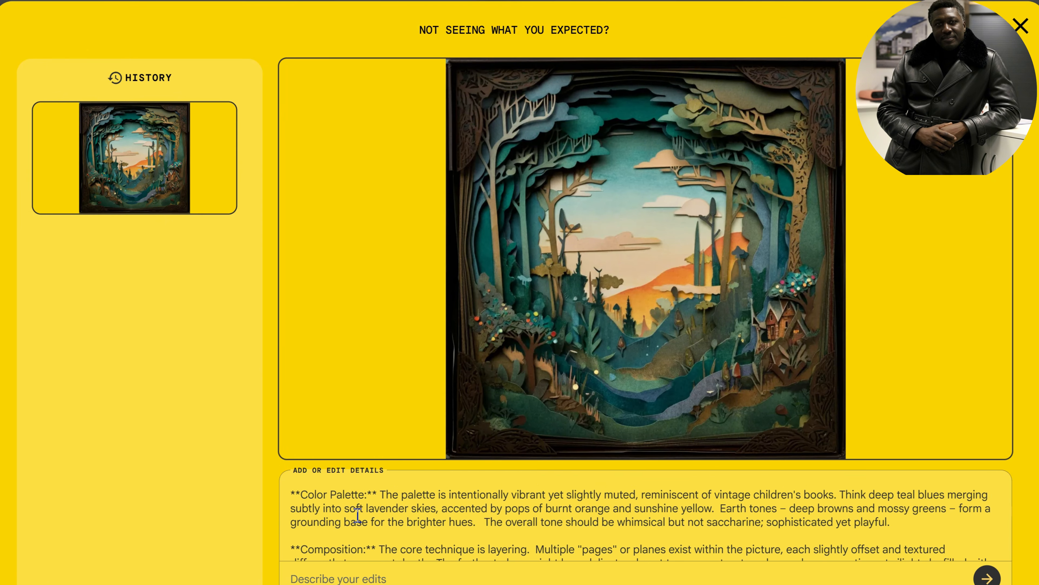
{"action": "scroll", "coordinate": [415, 517], "scroll_direction": "down", "scroll_amount": 5}
{"action": "scroll", "coordinate": [417, 517], "scroll_direction": "down", "scroll_amount": 5}
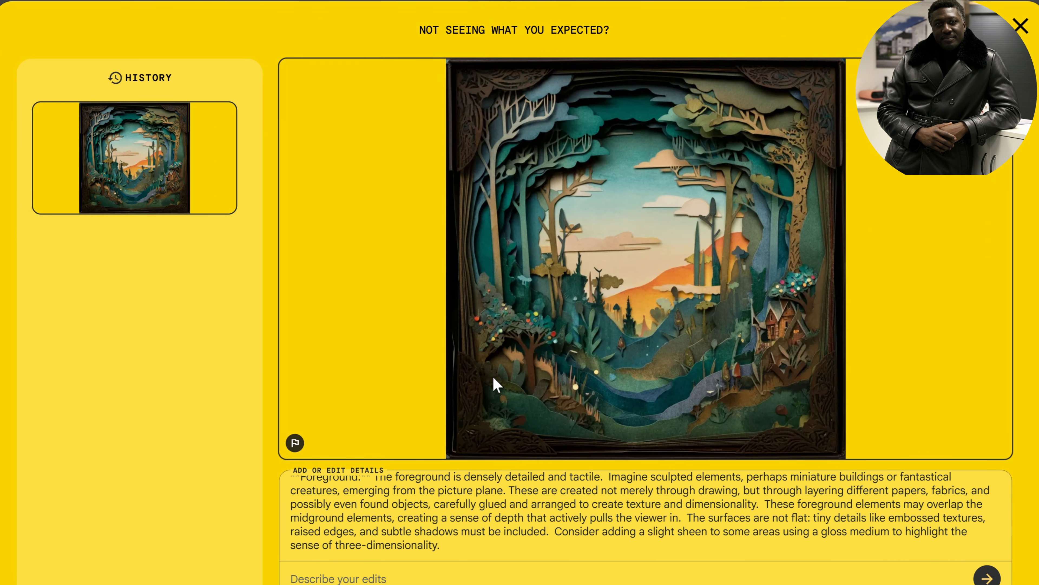
{"action": "left_click_drag", "start_coordinate": [449, 548], "coordinate": [221, 453]}
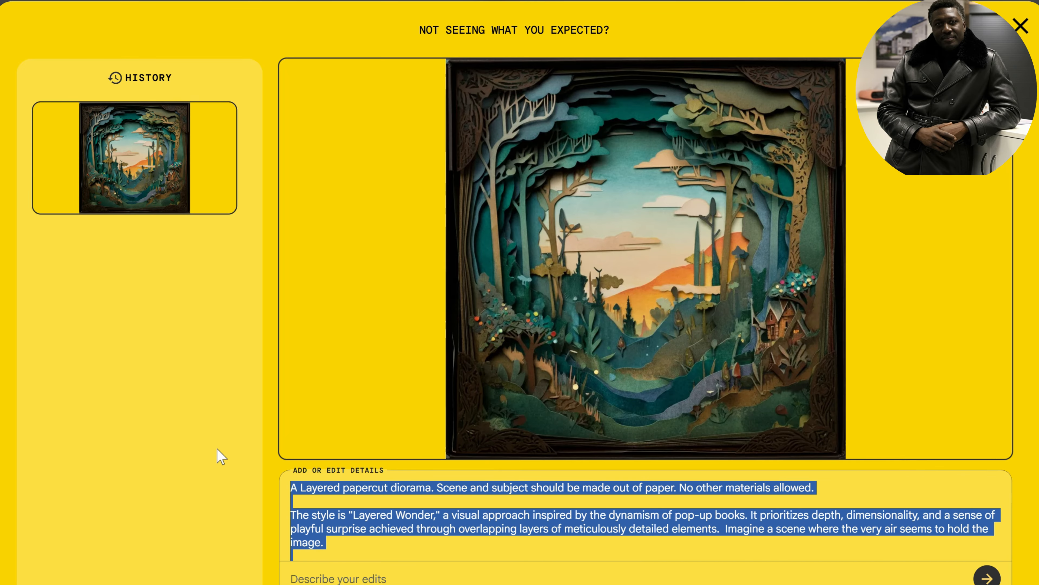
{"action": "right_click", "coordinate": [450, 528]}
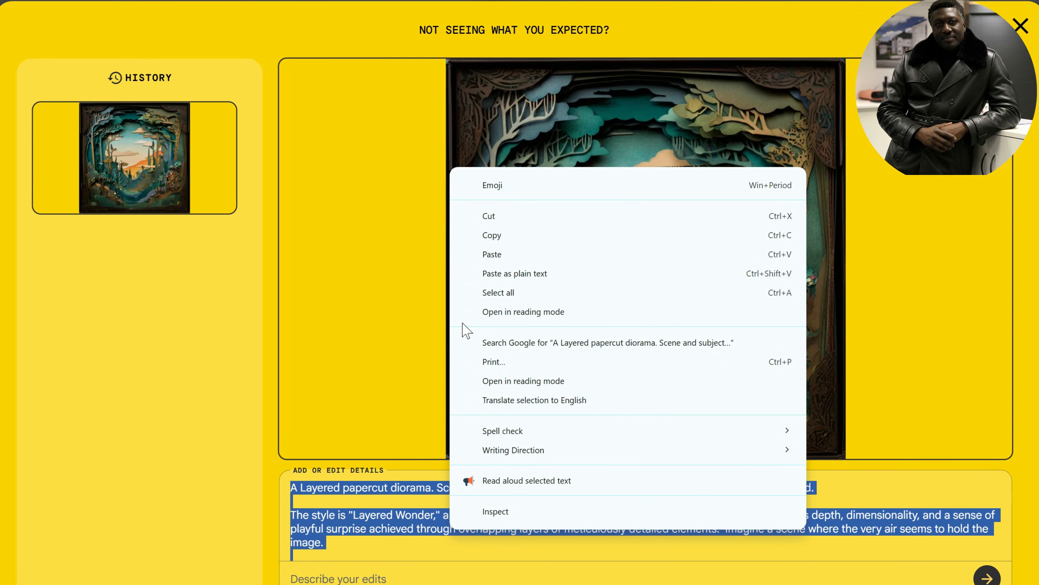
{"action": "left_click", "coordinate": [493, 235]}
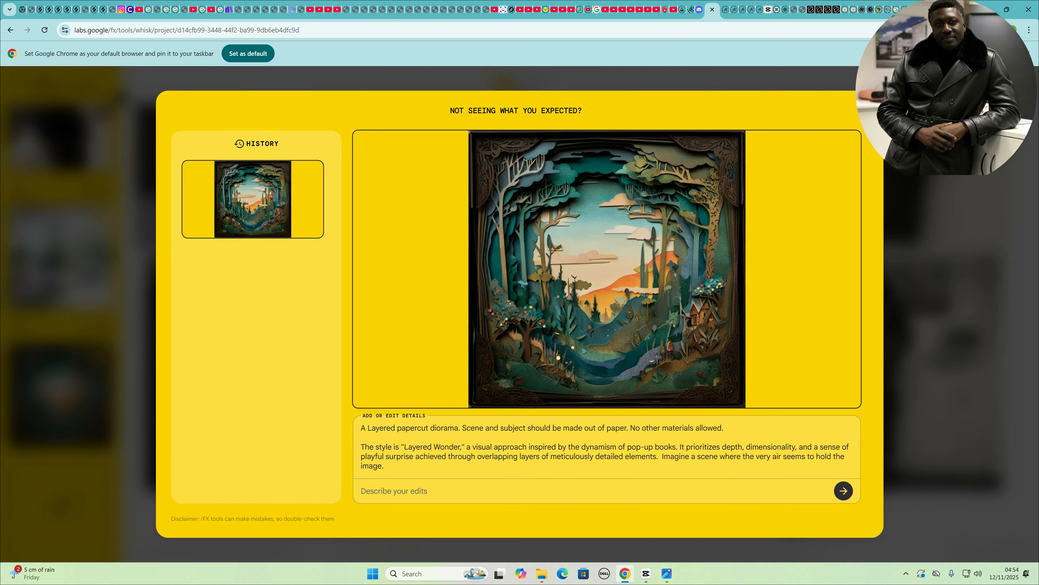
{"action": "key", "text": "Escape"}
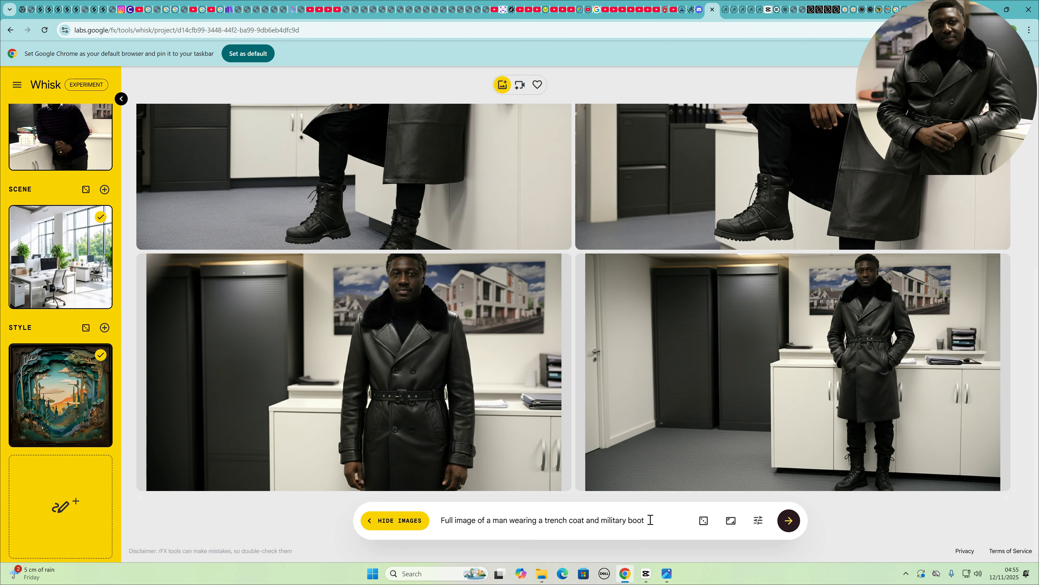
Append the copied style description to the main prompt and generate new images
{"action": "key", "text": "ctrl+v"}
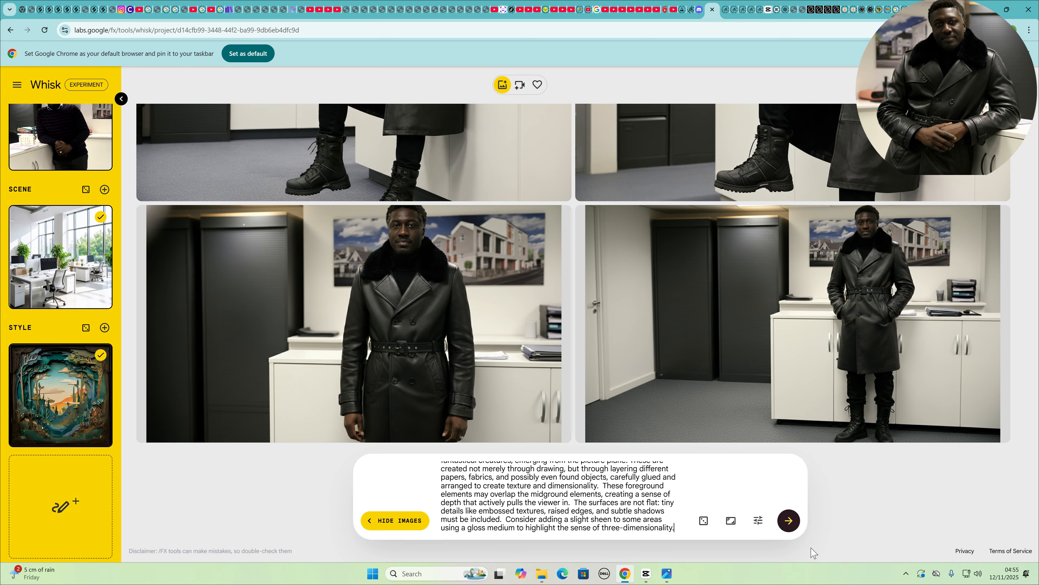
{"action": "left_click", "coordinate": [789, 521]}
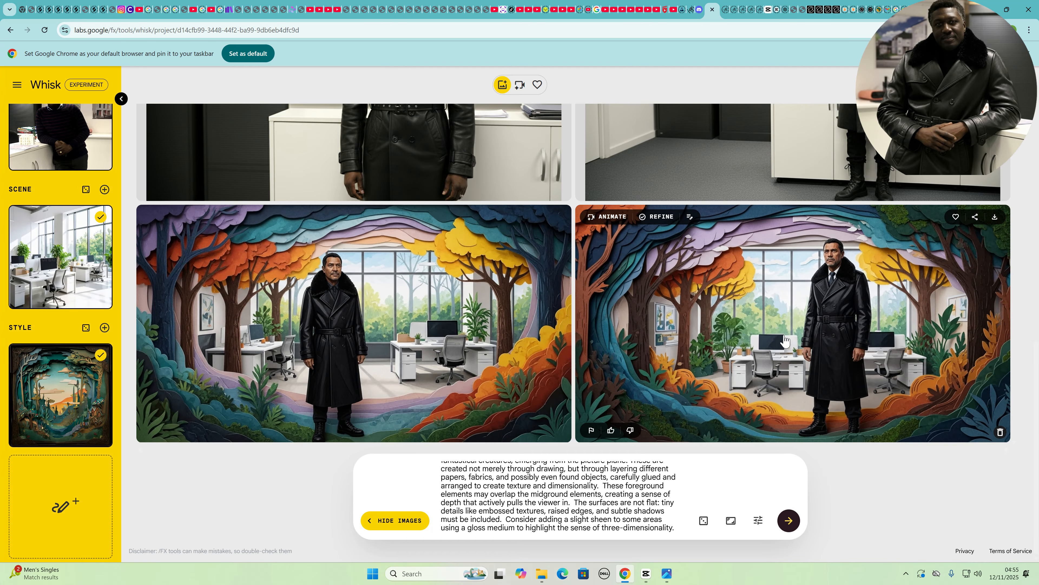
Refine the second office image by adding the copied style description to its details and regenerate
{"action": "scroll", "coordinate": [583, 327], "scroll_direction": "up", "scroll_amount": 5}
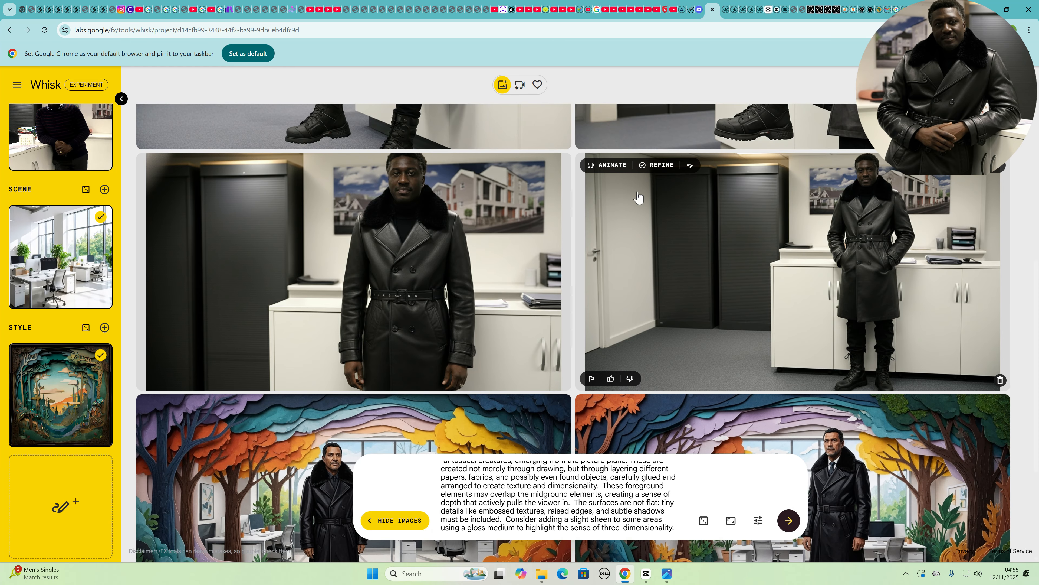
{"action": "left_click", "coordinate": [689, 166]}
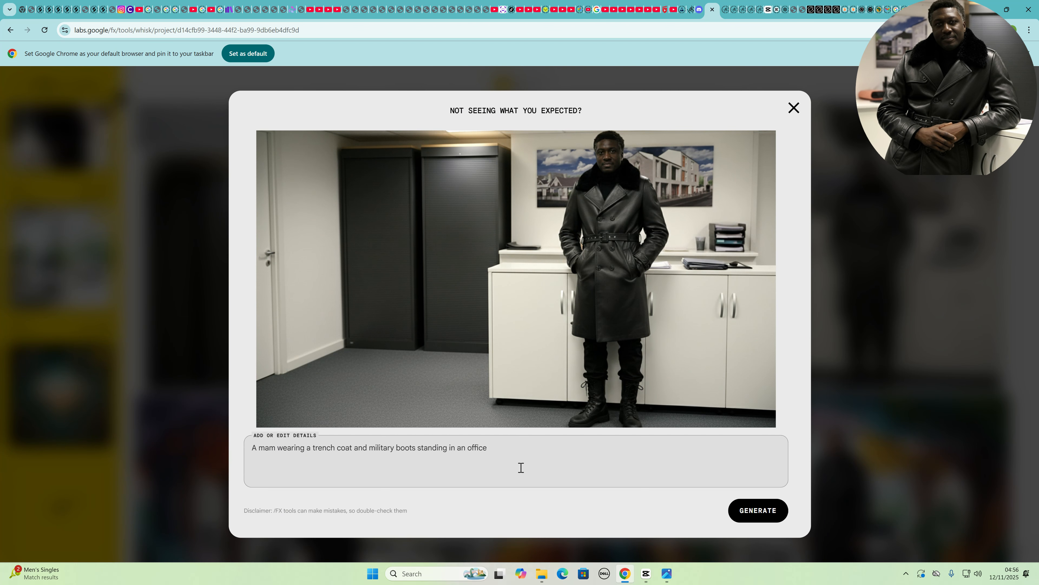
{"action": "key", "text": "ctrl+a"}
{"action": "key", "text": "ctrl+v"}
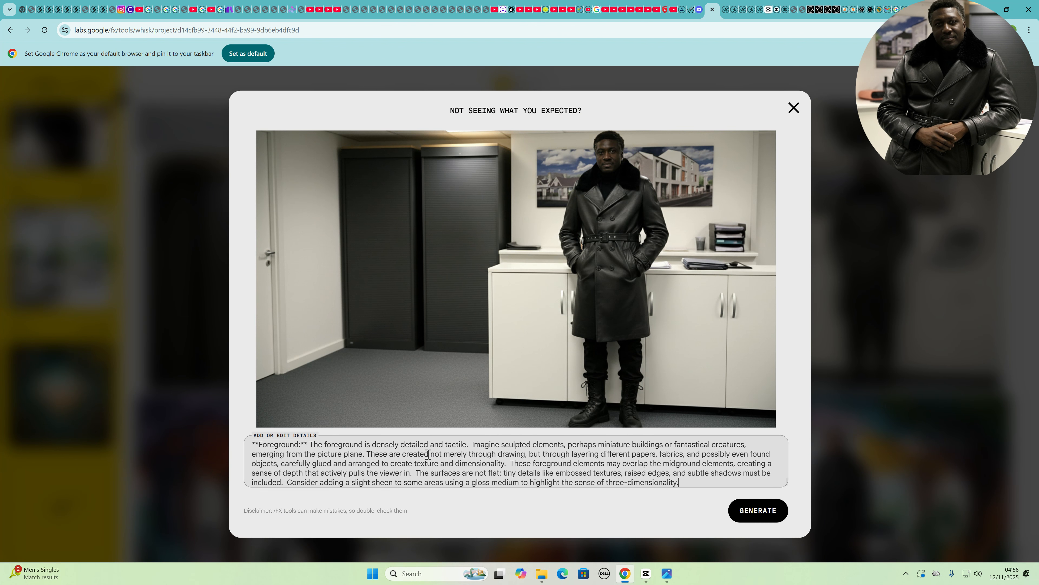
{"action": "scroll", "coordinate": [428, 455], "scroll_direction": "up", "scroll_amount": 10}
{"action": "scroll", "coordinate": [428, 454], "scroll_direction": "up", "scroll_amount": 2}
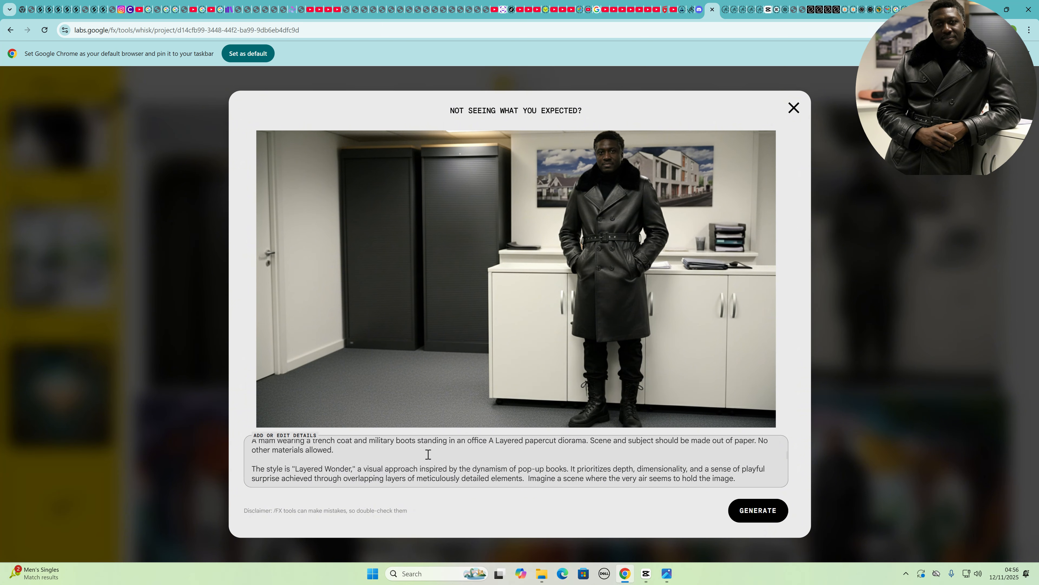
{"action": "left_click", "coordinate": [757, 510]}
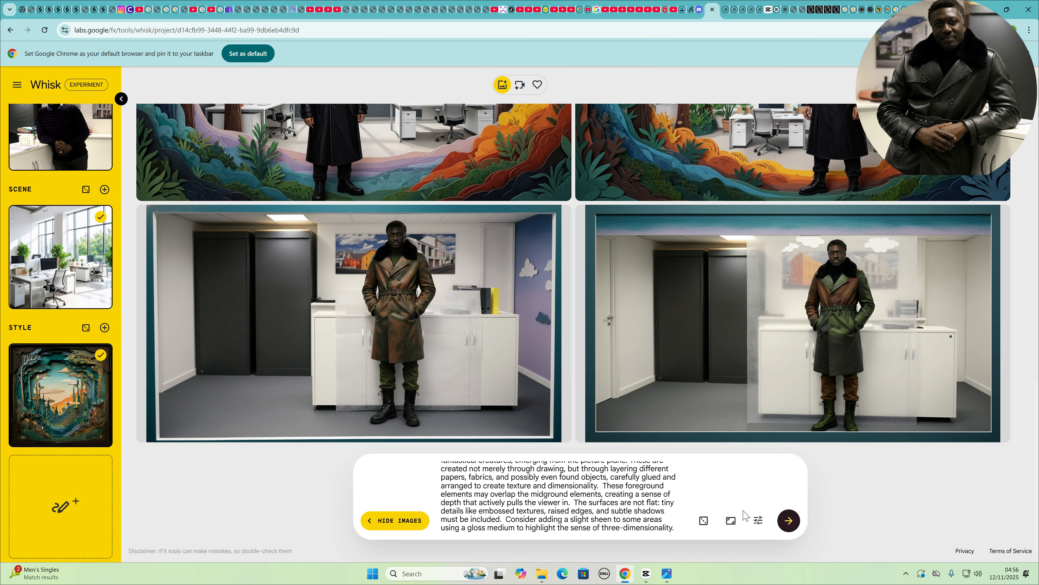
Scroll through the generated images to compare the papercut-styled results with the earlier ones
{"action": "mouse_move", "coordinate": [439, 384]}
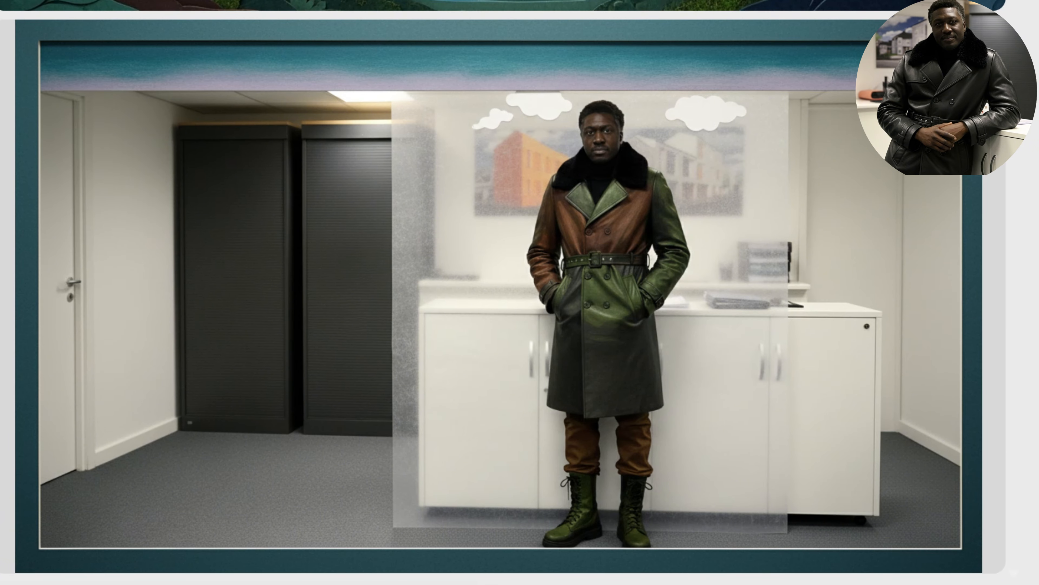
{"action": "mouse_move", "coordinate": [132, 353]}
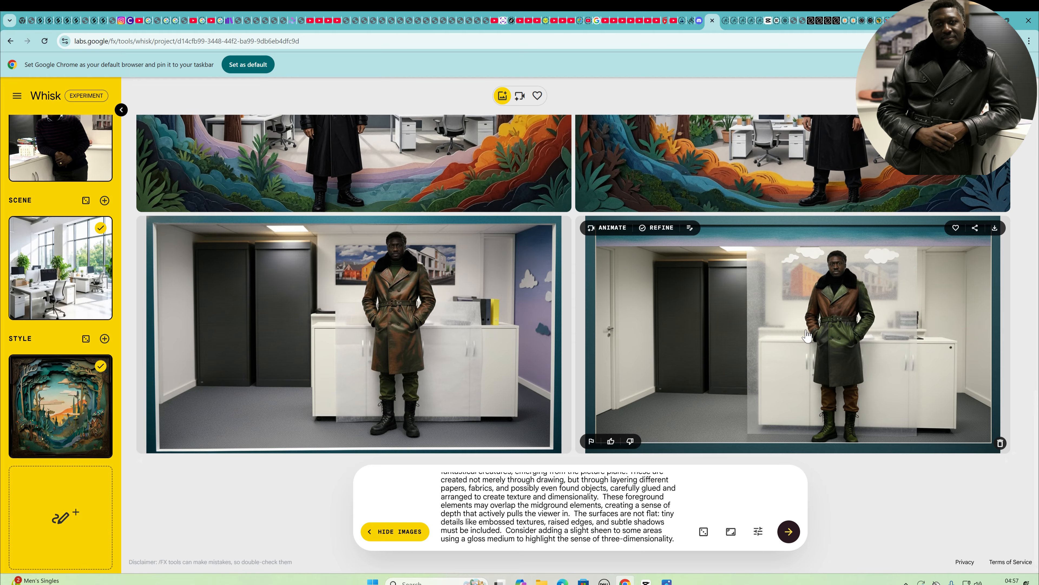
{"action": "scroll", "coordinate": [812, 364], "scroll_direction": "up", "scroll_amount": 3}
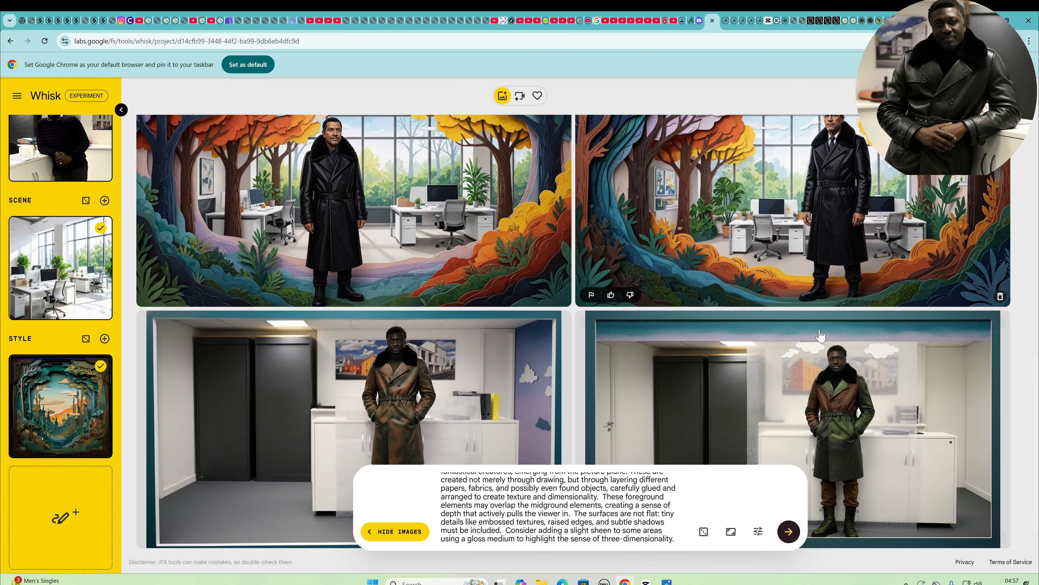
{"action": "scroll", "coordinate": [835, 346], "scroll_direction": "up", "scroll_amount": 3}
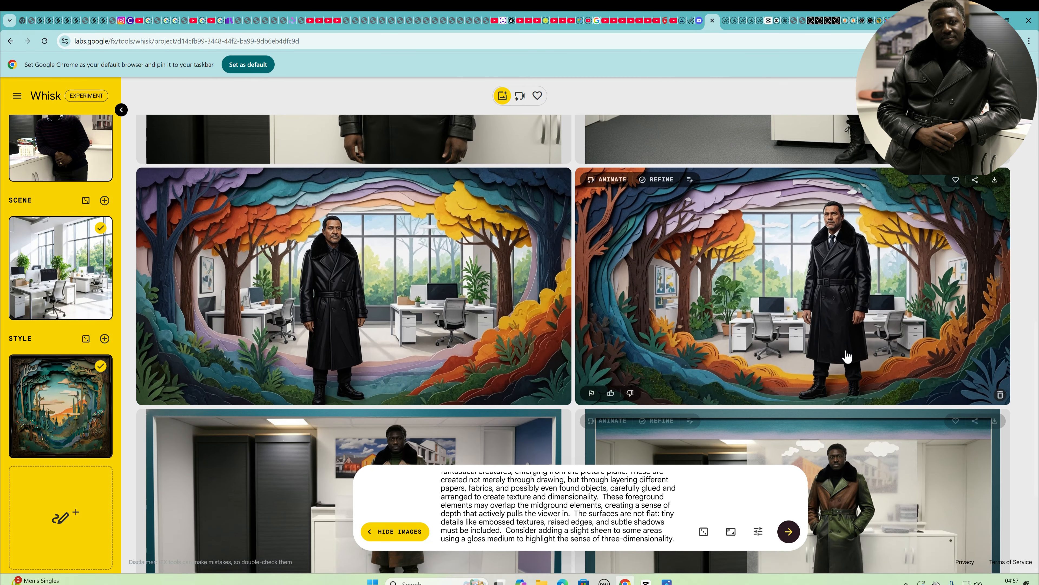
{"action": "scroll", "coordinate": [846, 356], "scroll_direction": "up", "scroll_amount": 9}
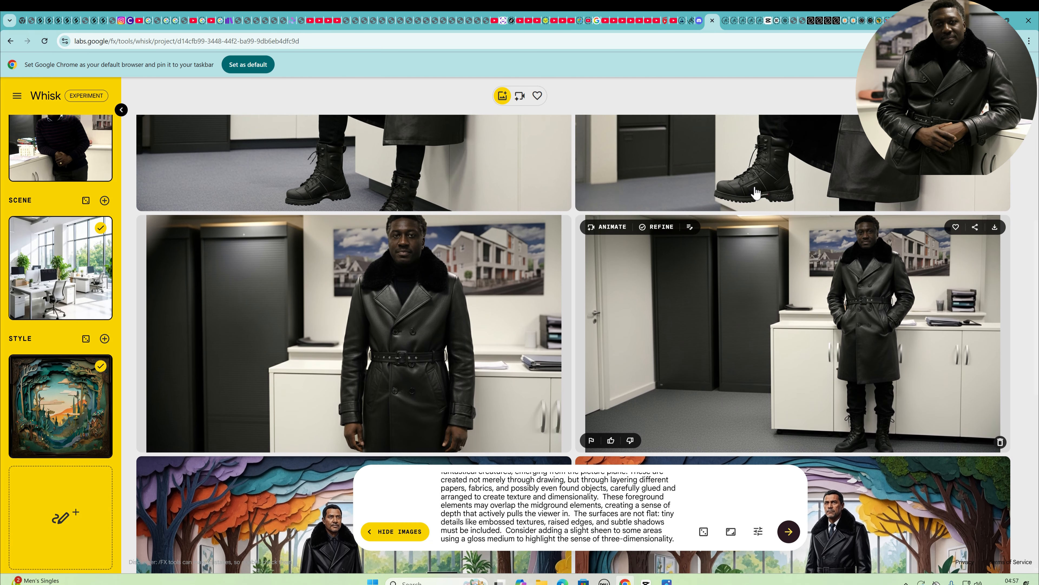
{"action": "scroll", "coordinate": [859, 303], "scroll_direction": "down", "scroll_amount": 1}
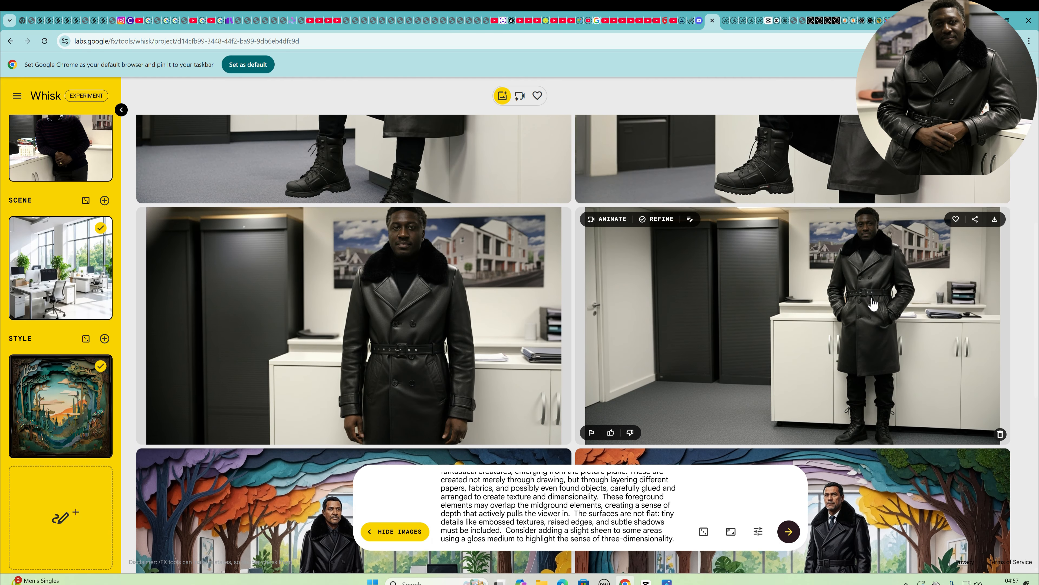
{"action": "scroll", "coordinate": [863, 348], "scroll_direction": "down", "scroll_amount": 8}
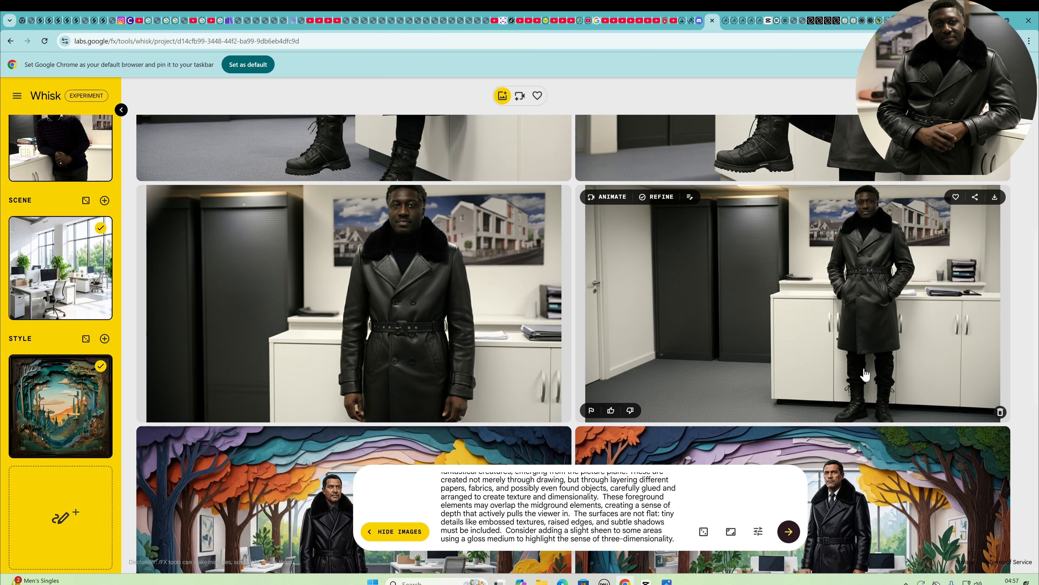
{"action": "scroll", "coordinate": [851, 388], "scroll_direction": "down", "scroll_amount": 4}
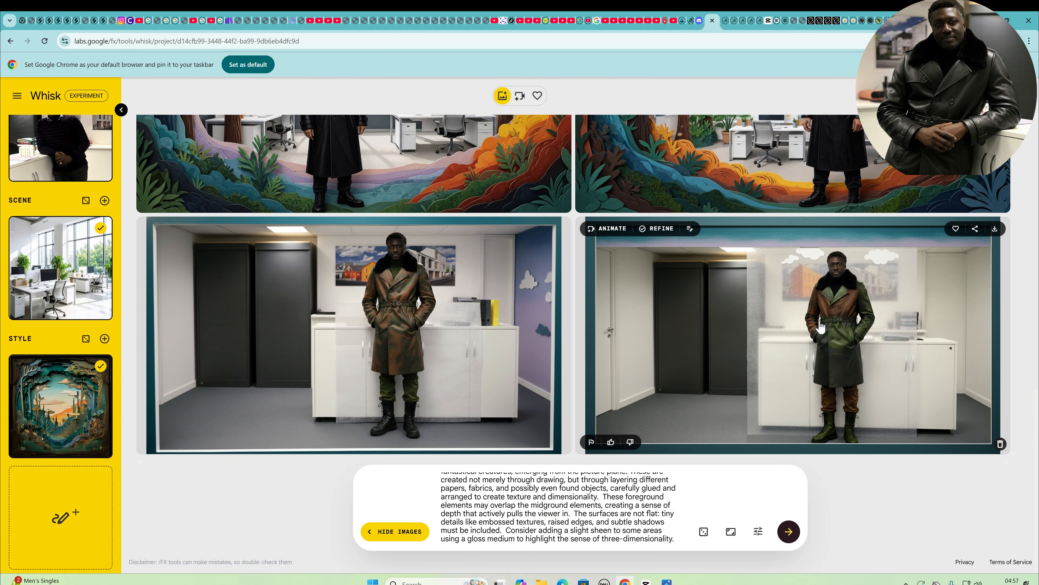
{"action": "scroll", "coordinate": [794, 352], "scroll_direction": "up", "scroll_amount": 1}
{"action": "scroll", "coordinate": [798, 356], "scroll_direction": "down", "scroll_amount": 1}
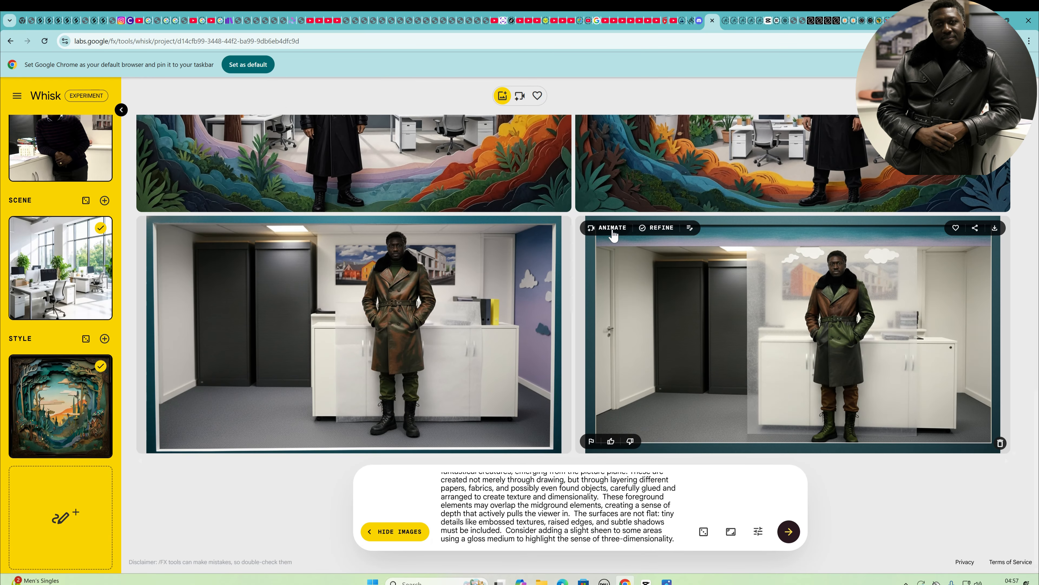
Animate the refined green-coat office image with a prompt to walk across the office rubbing his hands
{"action": "left_click", "coordinate": [612, 227]}
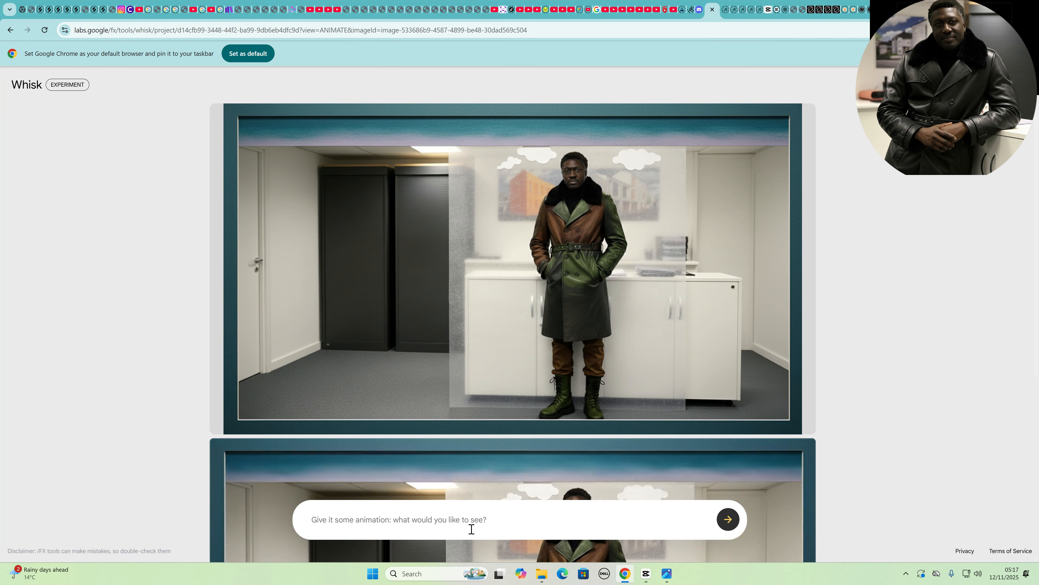
{"action": "left_click", "coordinate": [447, 520]}
{"action": "type", "text": "Wa"}
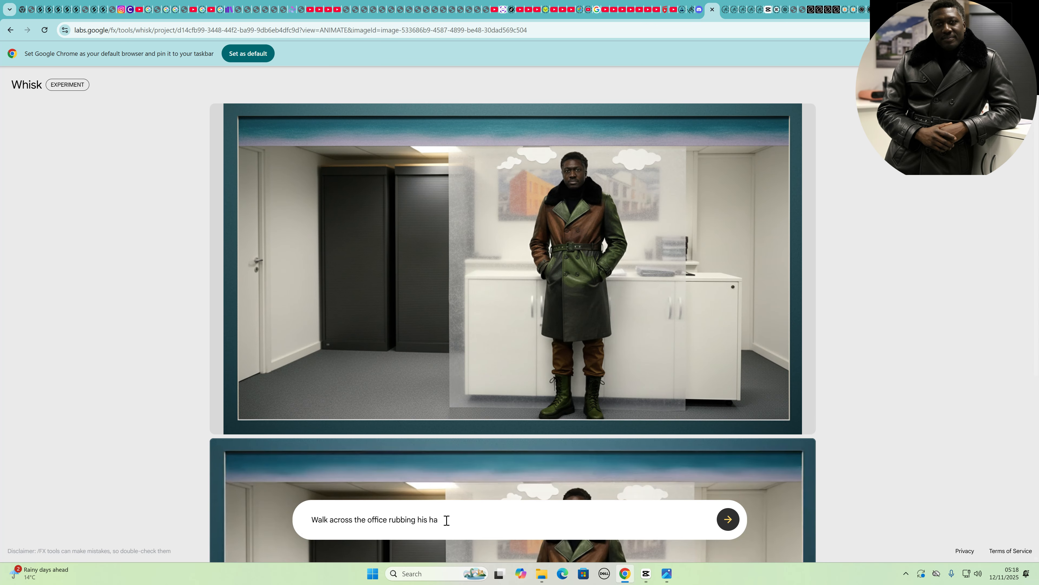
{"action": "double_click", "coordinate": [446, 519]}
{"action": "left_click", "coordinate": [519, 513]}
{"action": "left_click", "coordinate": [1018, 84]}
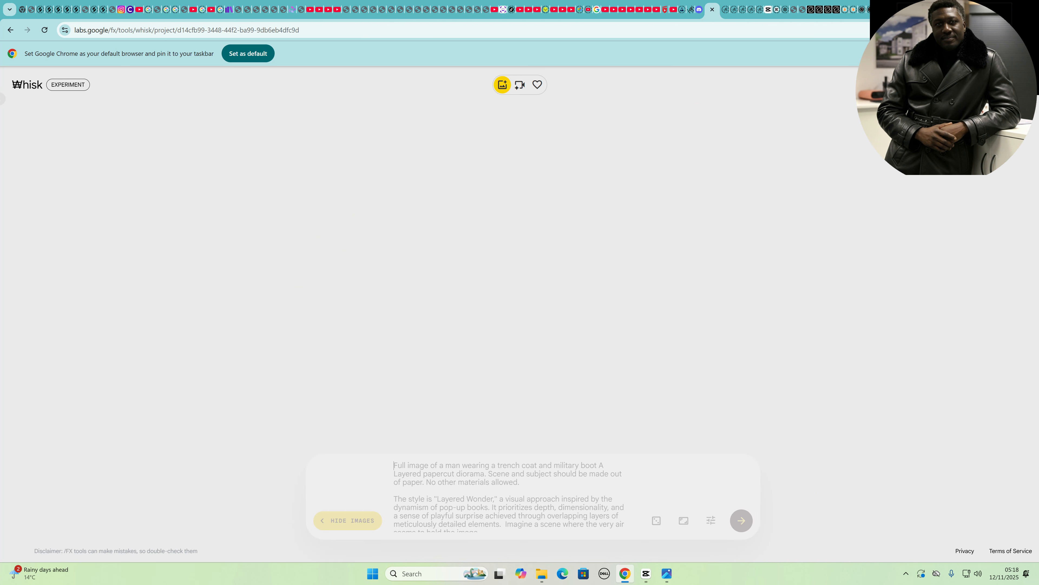
Open the video collection and play the generated animation full screen
{"action": "left_click", "coordinate": [520, 84]}
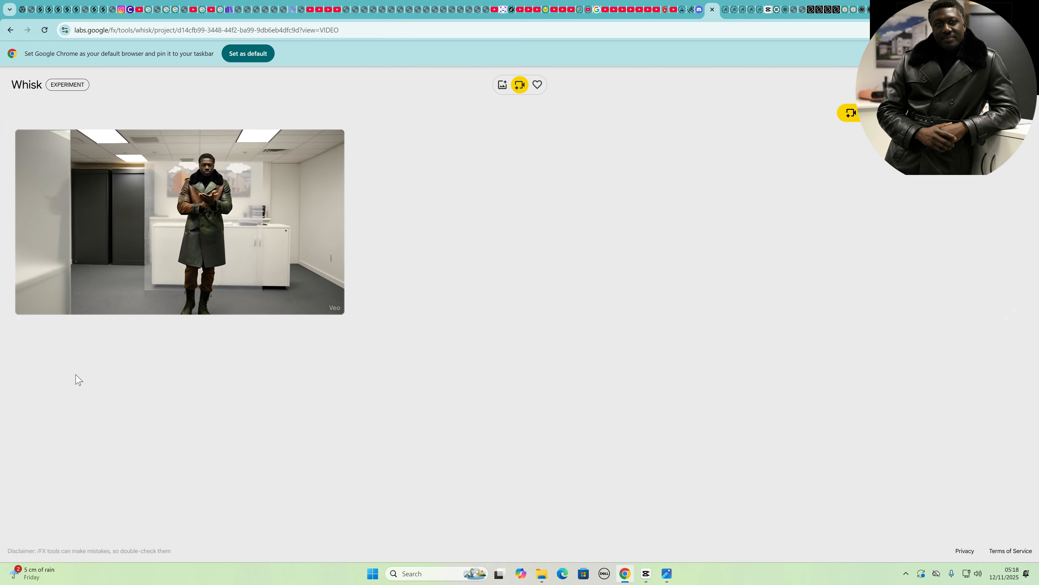
{"action": "left_click", "coordinate": [289, 148]}
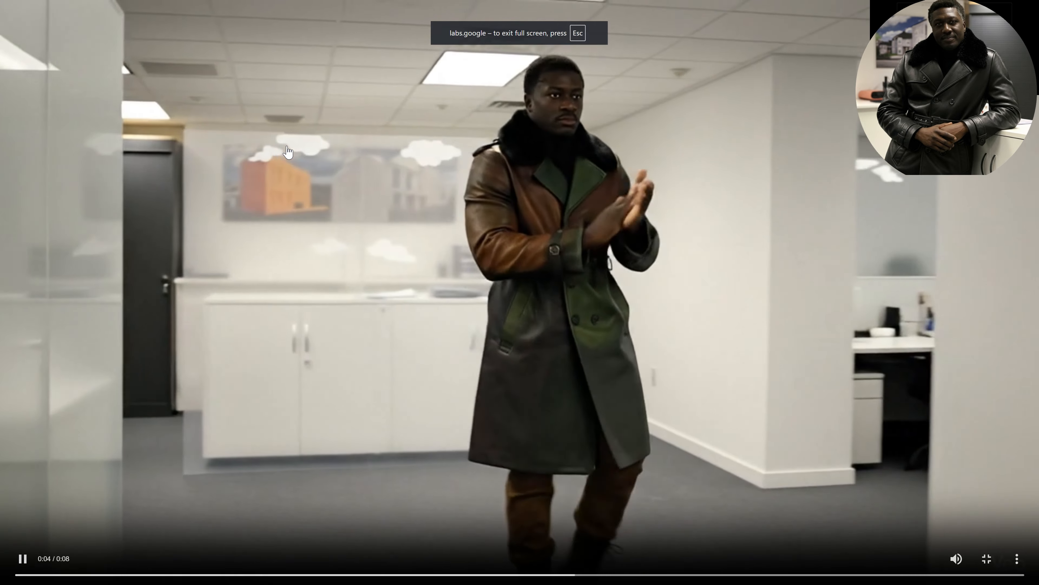